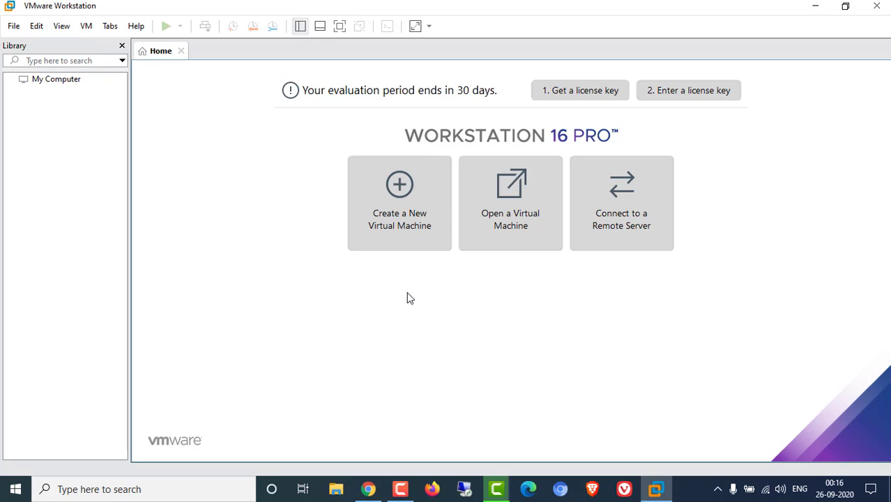
- Launch the New Virtual Machine Wizard and move its window up and to the left
{"action": "left_click", "coordinate": [402, 230]}
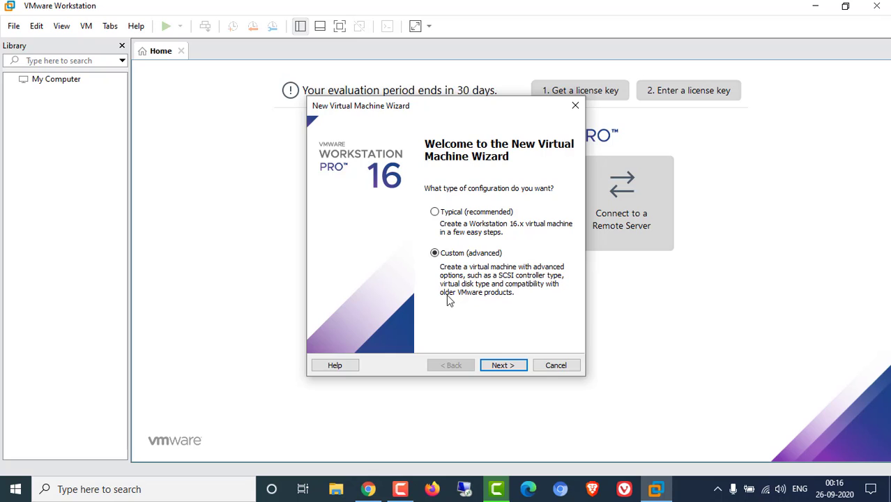
{"action": "left_click_drag", "start_coordinate": [450, 110], "coordinate": [346, 100]}
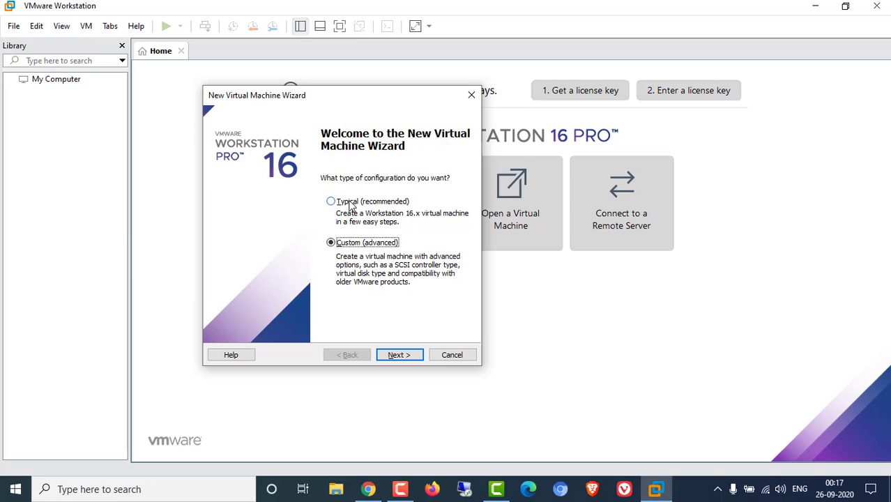
- Choose the Typical configuration and look through the installer disc drive options
{"action": "left_click", "coordinate": [351, 203]}
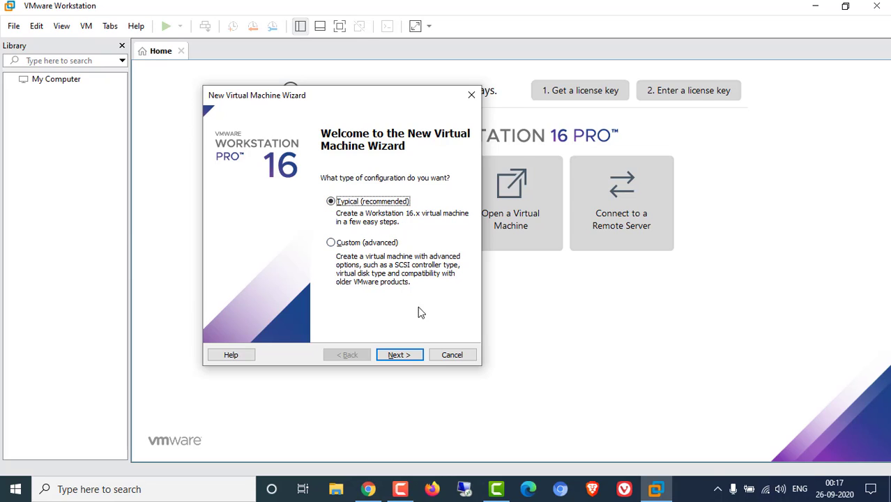
{"action": "left_click", "coordinate": [399, 355]}
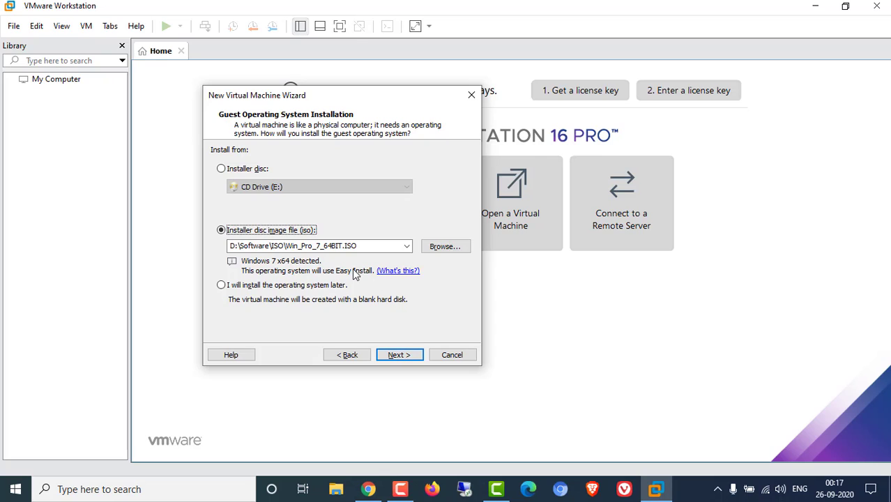
{"action": "left_click", "coordinate": [222, 170]}
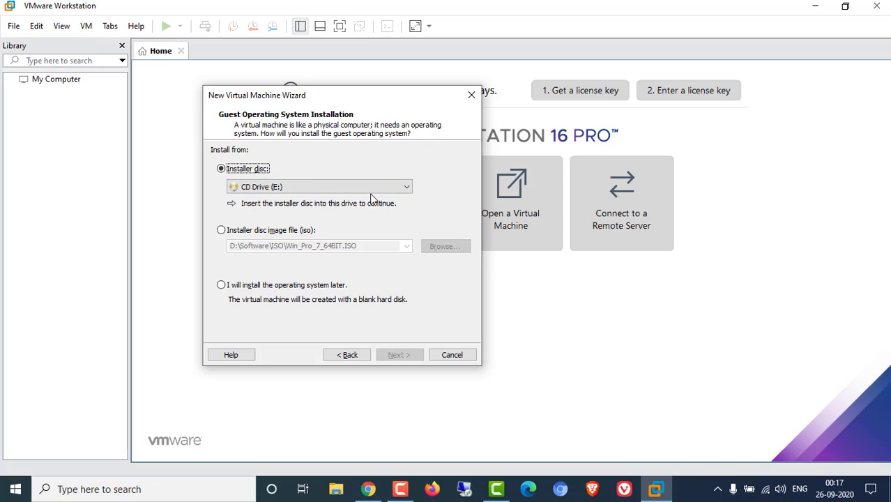
{"action": "left_click", "coordinate": [330, 187]}
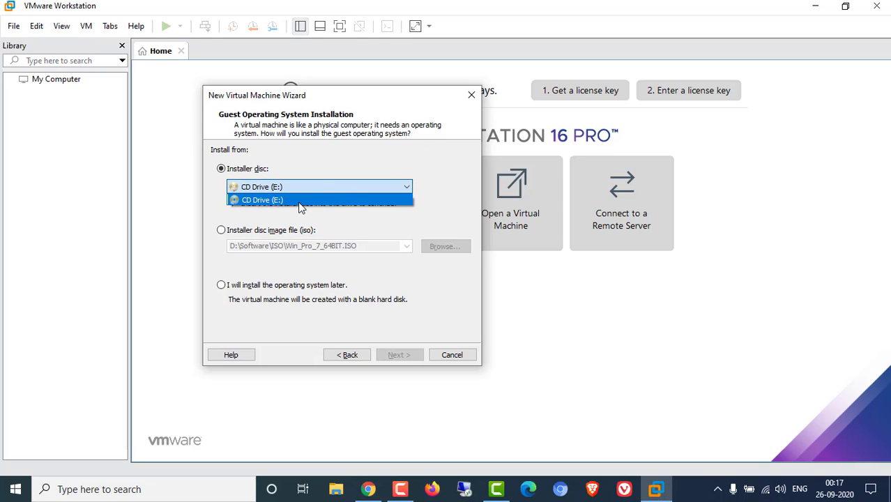
{"action": "left_click", "coordinate": [334, 218]}
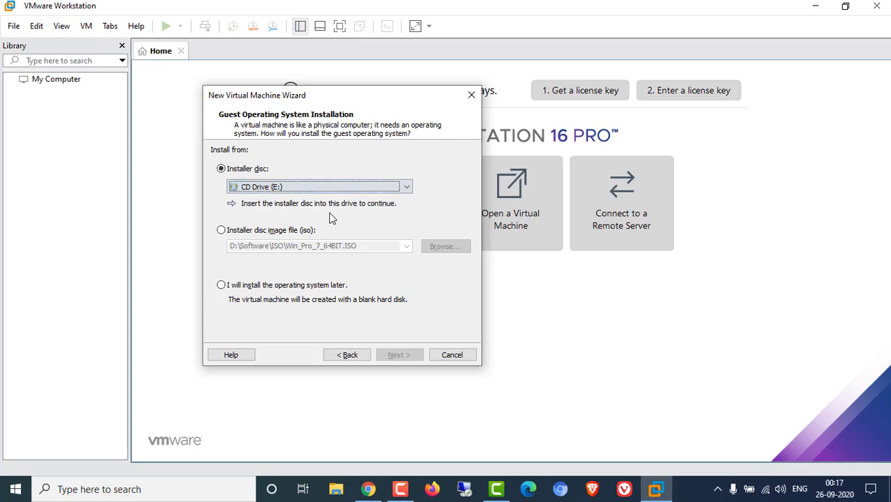
- Install from the Win_Pro_7_64BIT.ISO disc image and continue to Easy Install information
{"action": "left_click", "coordinate": [222, 232]}
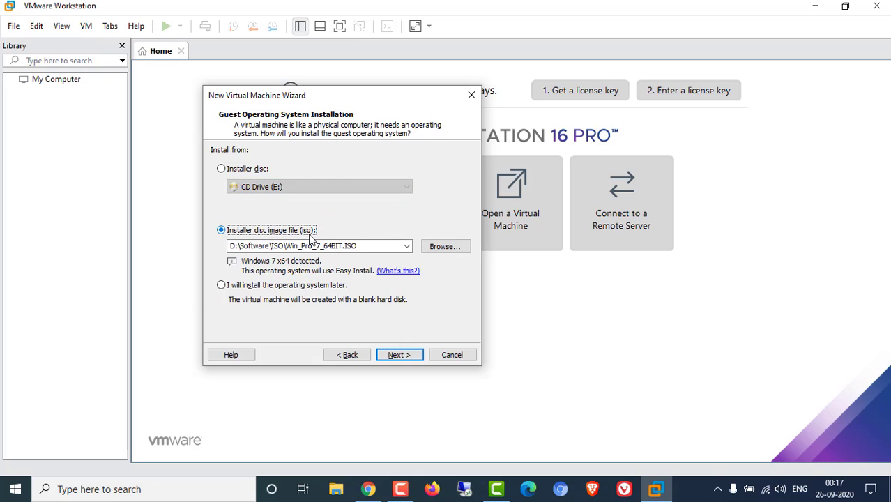
{"action": "left_click", "coordinate": [447, 249]}
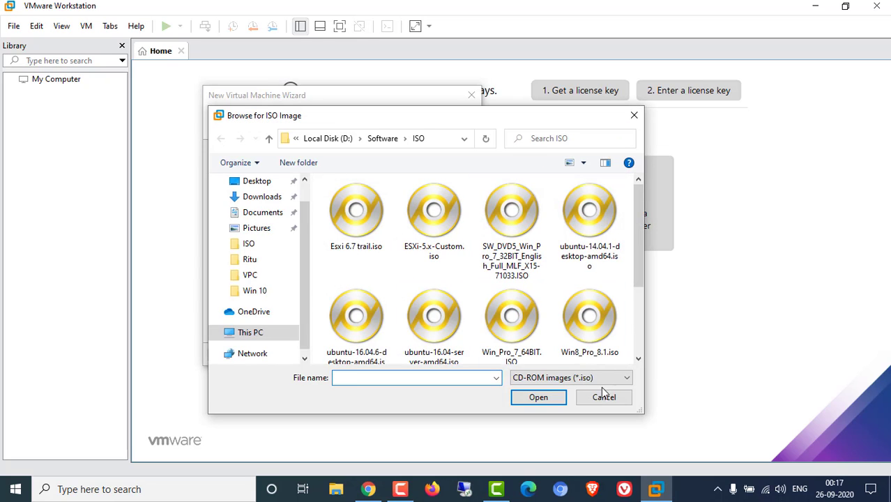
{"action": "left_click", "coordinate": [602, 397]}
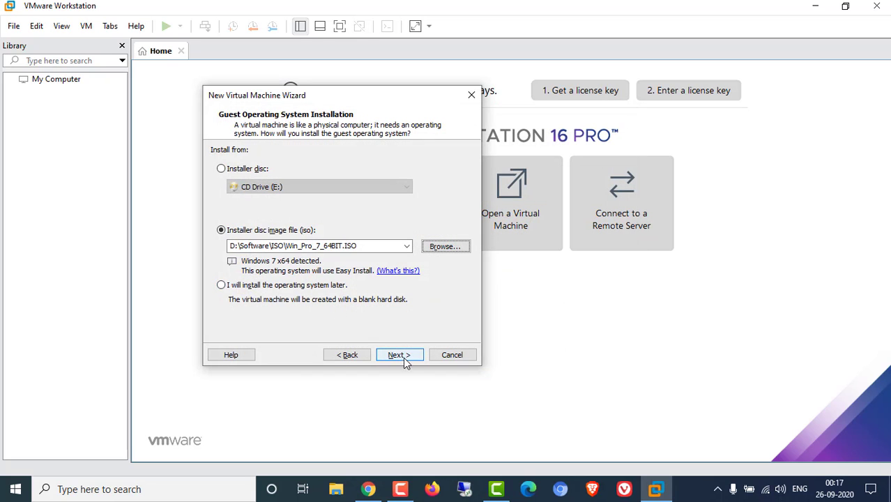
{"action": "left_click", "coordinate": [404, 358]}
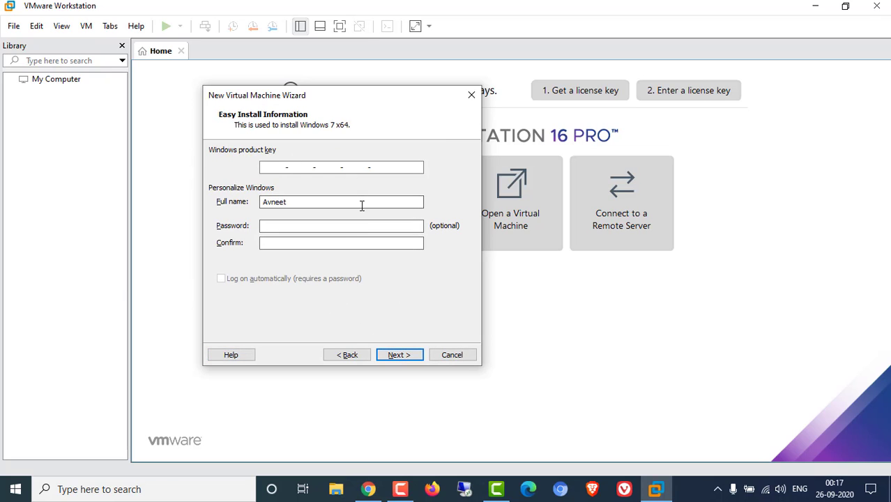
- Return to the welcome page, pick Custom (advanced), and review the Workstation 16.x limitations
{"action": "left_click", "coordinate": [355, 354]}
{"action": "left_click", "coordinate": [355, 356]}
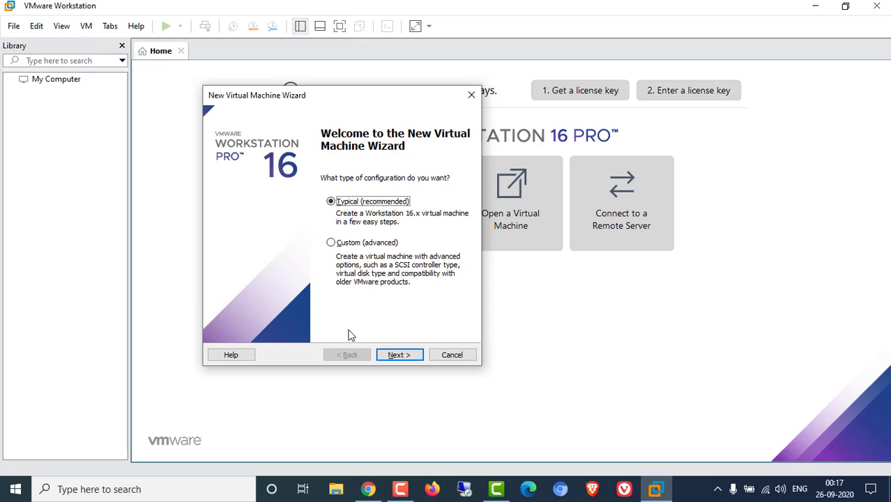
{"action": "left_click", "coordinate": [332, 243]}
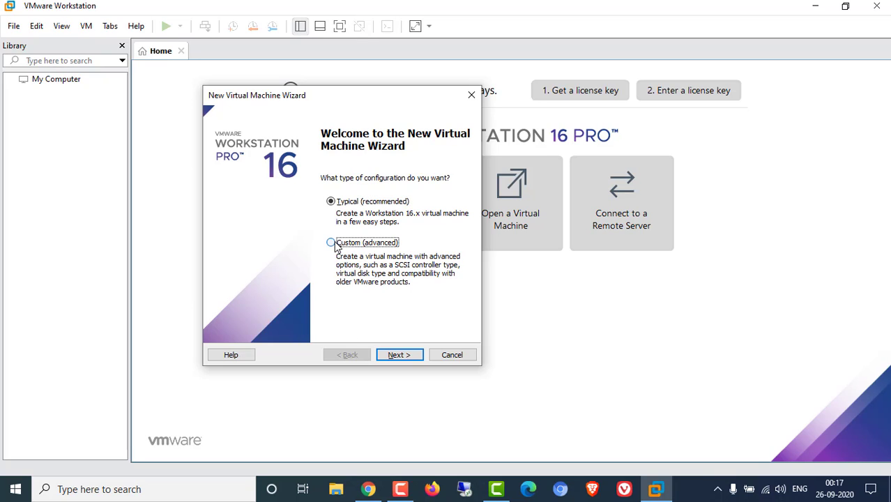
{"action": "left_click", "coordinate": [406, 356]}
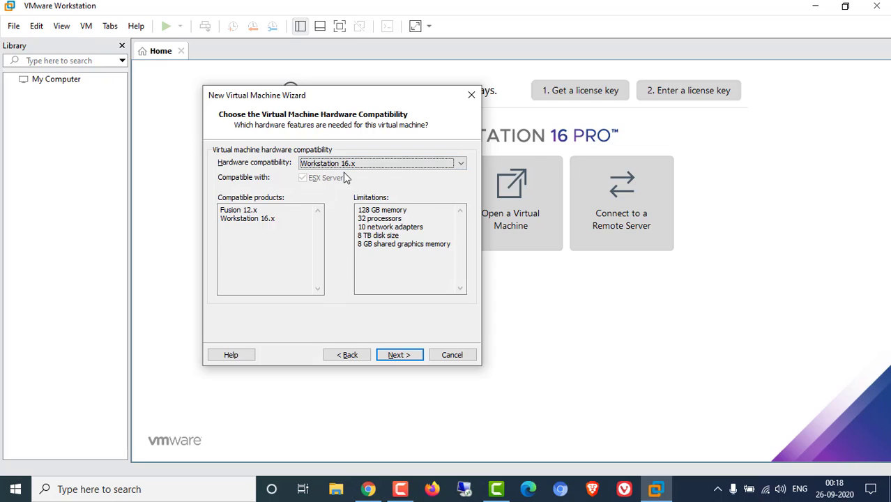
{"action": "left_click", "coordinate": [358, 226]}
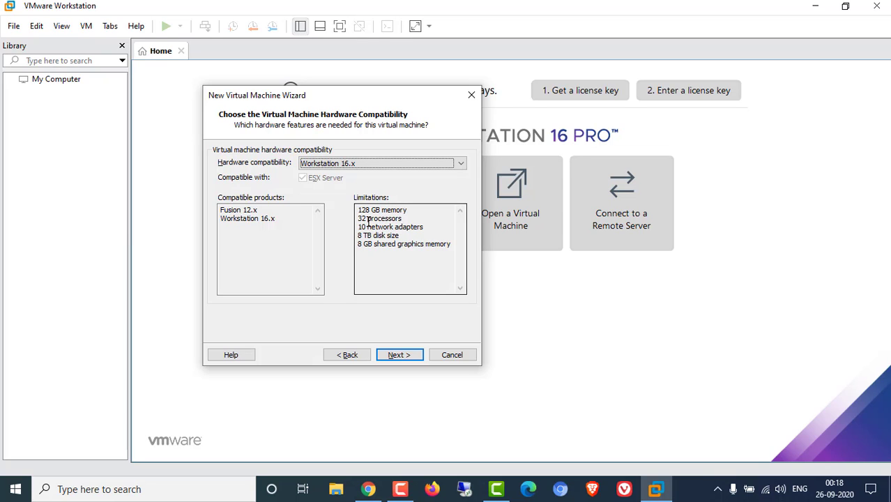
{"action": "left_click_drag", "start_coordinate": [368, 219], "coordinate": [399, 237]}
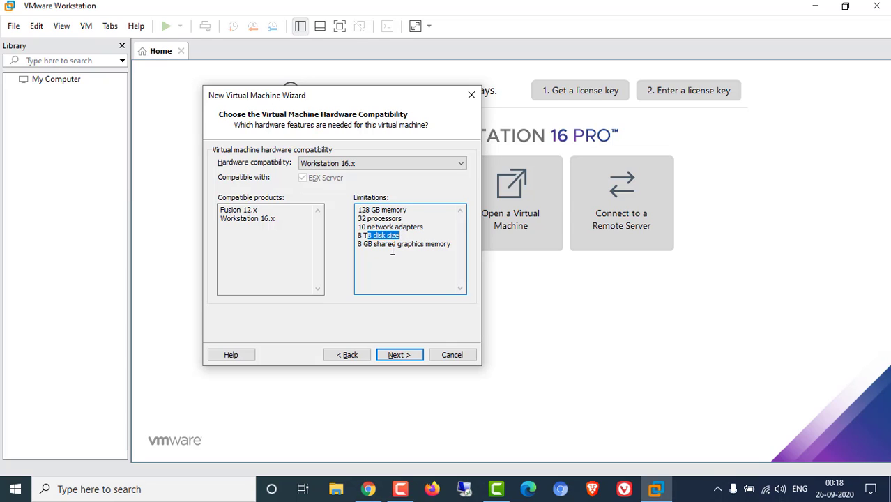
- On the guest OS step, compare the installer disc and ISO image source options
{"action": "left_click", "coordinate": [400, 356]}
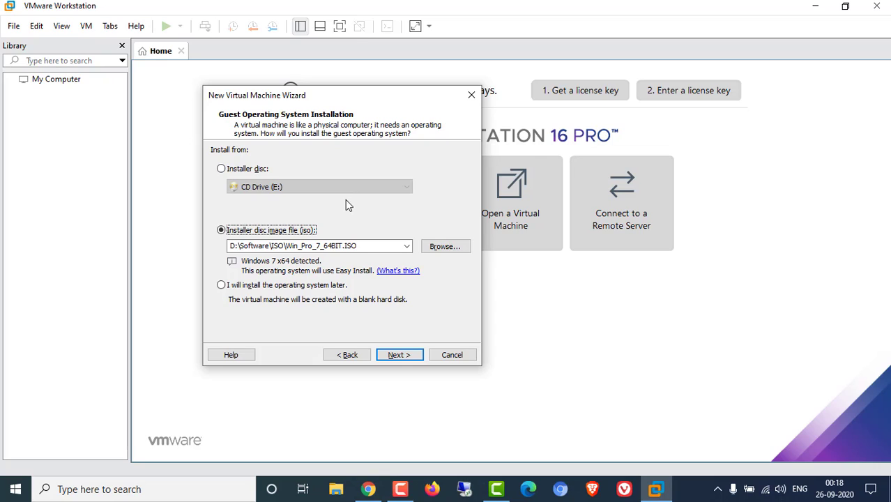
{"action": "left_click", "coordinate": [244, 171]}
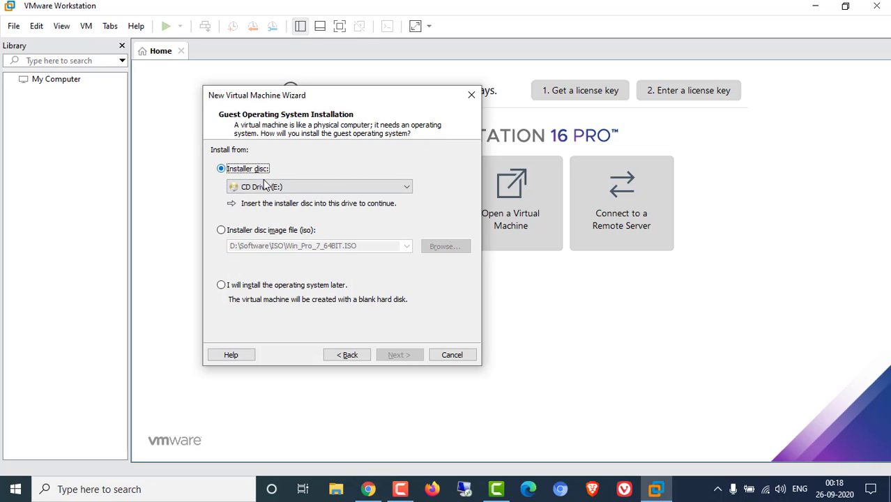
{"action": "left_click", "coordinate": [222, 231]}
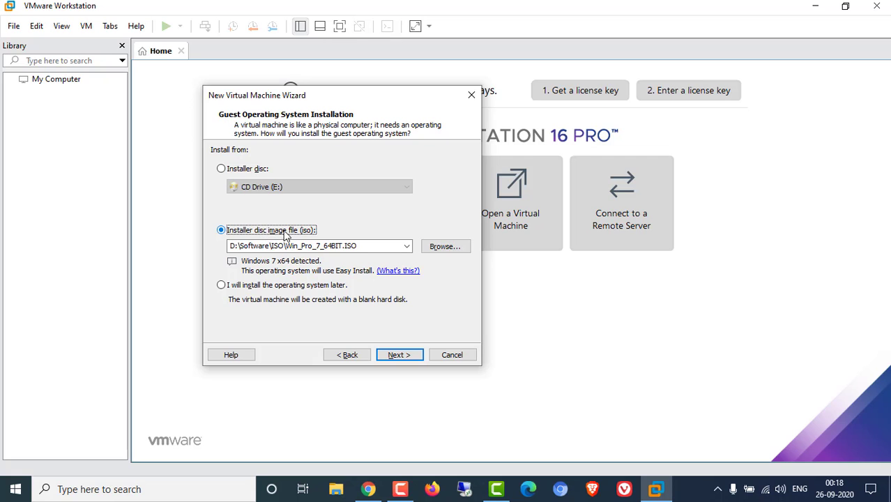
- Browse for and open Win_Pro_7_64BIT.ISO as the installation image
{"action": "left_click", "coordinate": [446, 247]}
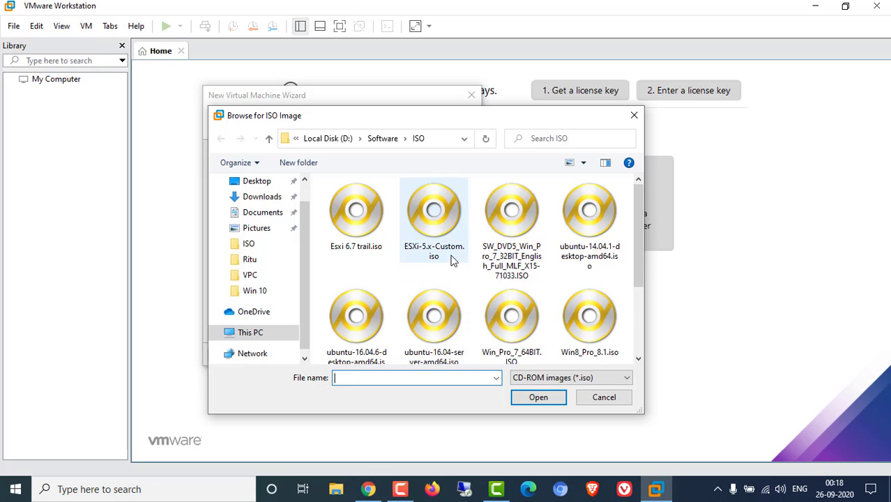
{"action": "scroll", "coordinate": [510, 269], "scroll_direction": "down", "scroll_amount": 2}
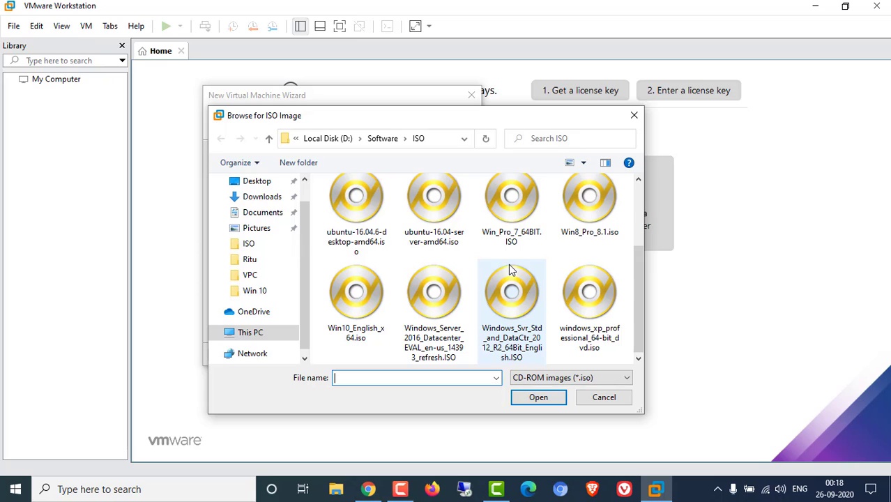
{"action": "left_click", "coordinate": [521, 213]}
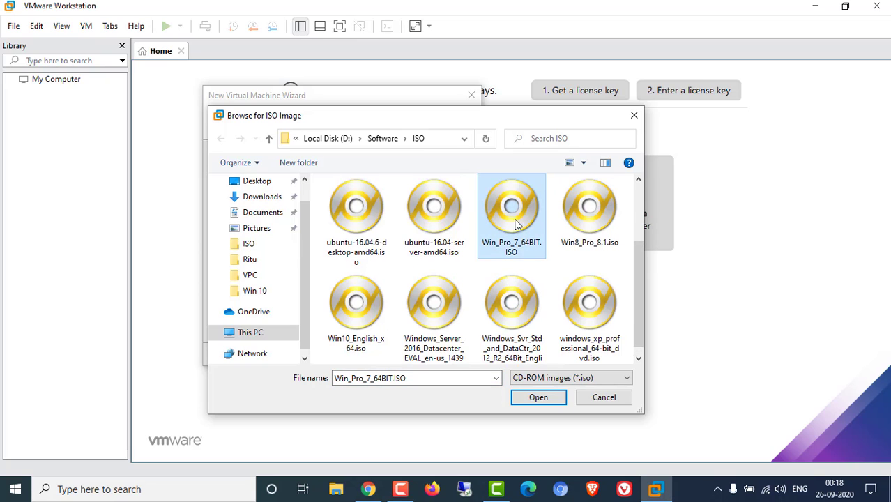
{"action": "scroll", "coordinate": [516, 223], "scroll_direction": "up", "scroll_amount": 1}
{"action": "left_click", "coordinate": [522, 251]}
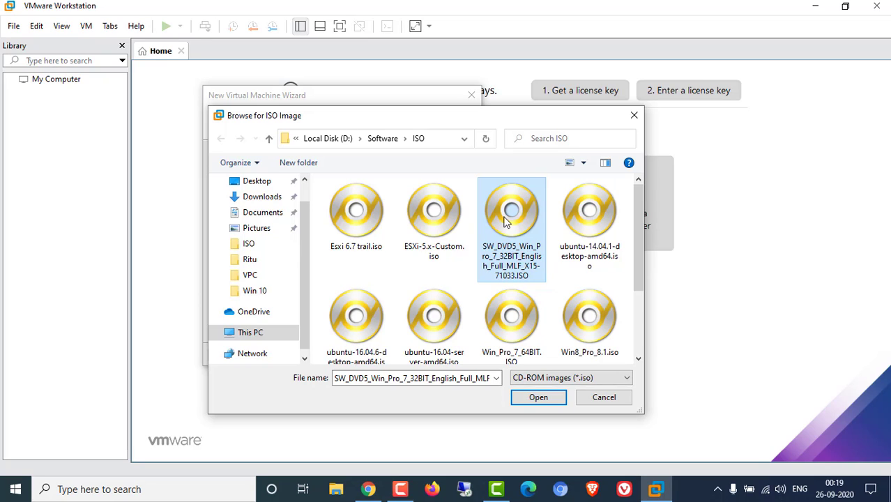
{"action": "left_click", "coordinate": [507, 328]}
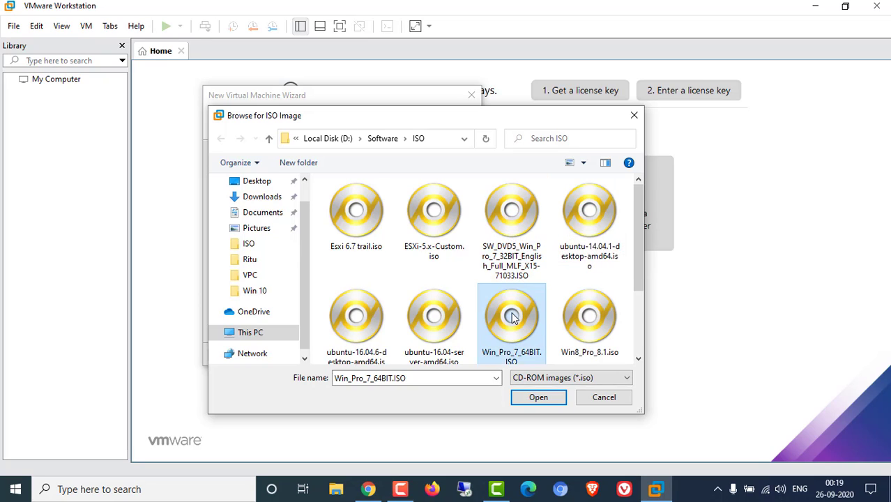
{"action": "left_click", "coordinate": [547, 398]}
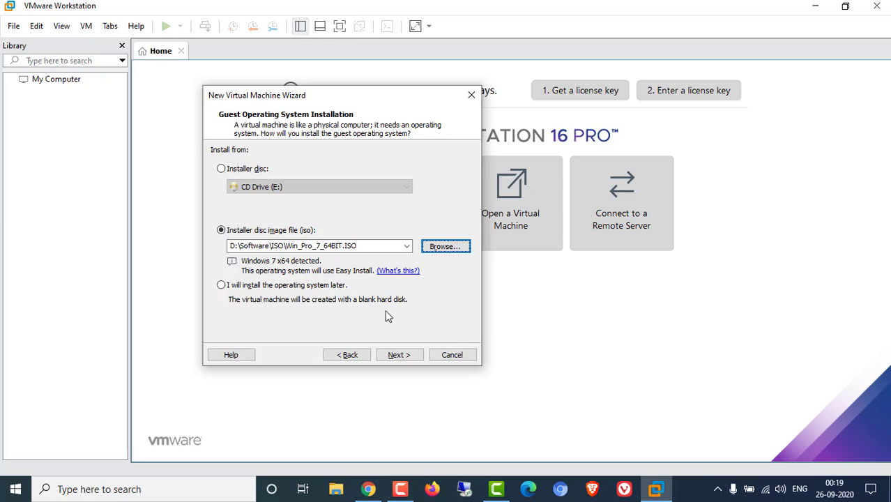
- On the Easy Install page, replace the full name with the new account name
{"action": "left_click", "coordinate": [400, 356]}
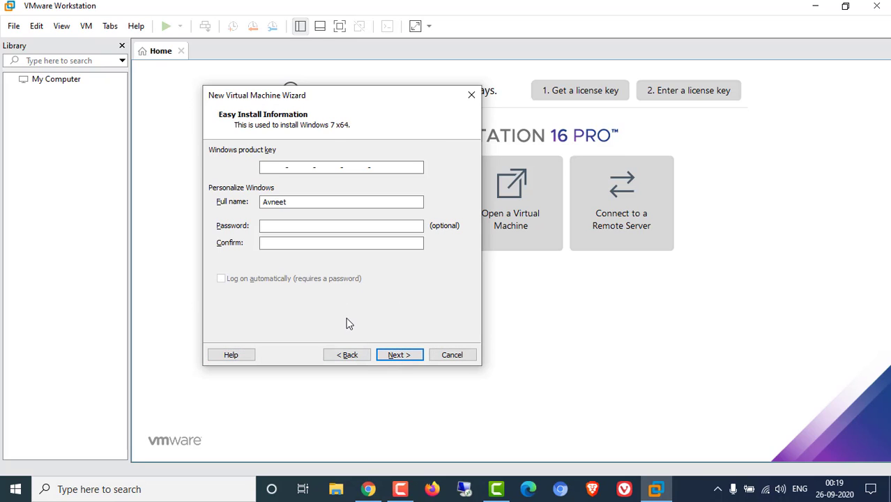
{"action": "left_click", "coordinate": [279, 170]}
{"action": "double_click", "coordinate": [342, 200]}
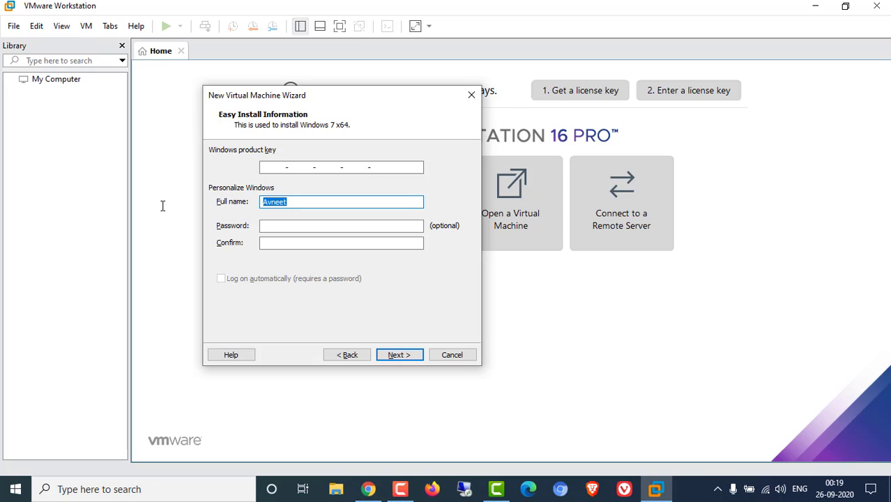
{"action": "type", "text": "study"}
- Enter and confirm the Windows account password
{"action": "left_click", "coordinate": [273, 226]}
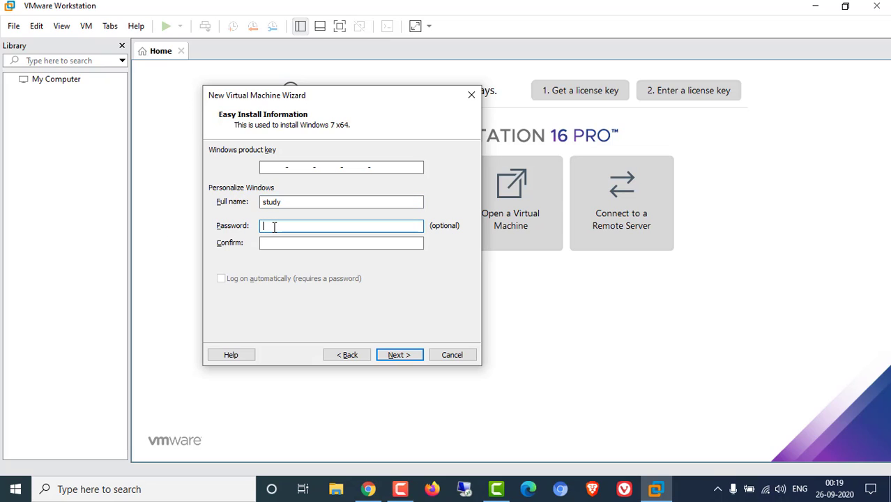
{"action": "type", "text": "12345678"}
{"action": "key", "text": "Tab"}
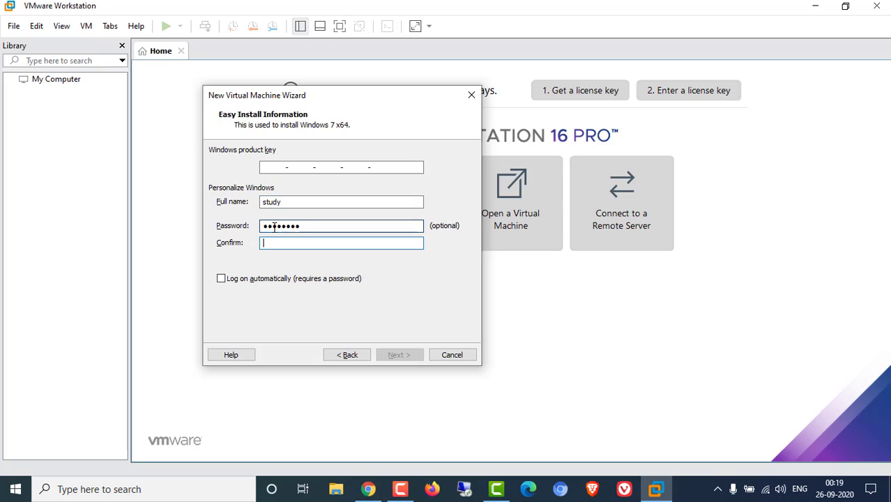
{"action": "type", "text": "12345678"}
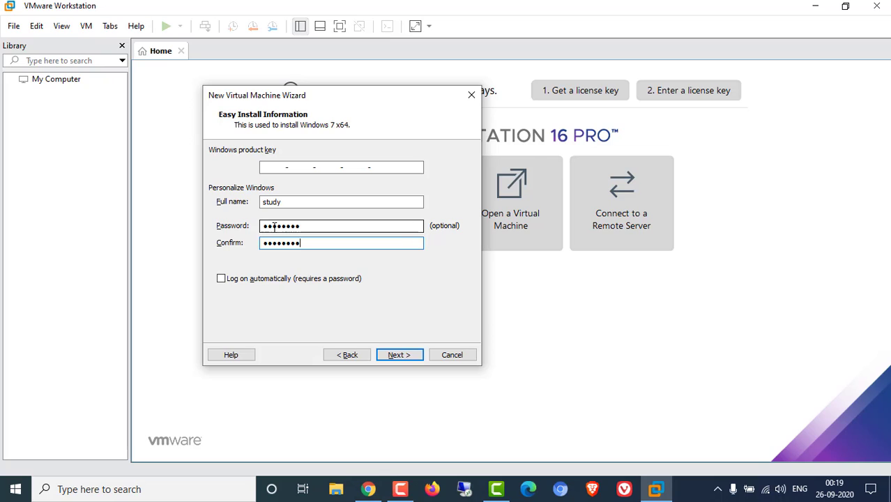
- Leave automatic logon off and continue to the missing product key warning
{"action": "left_click", "coordinate": [247, 281]}
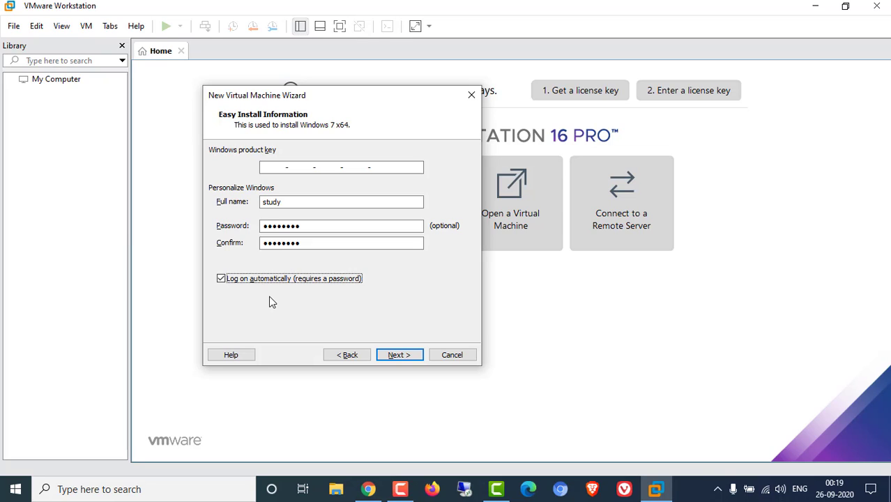
{"action": "left_click", "coordinate": [238, 279]}
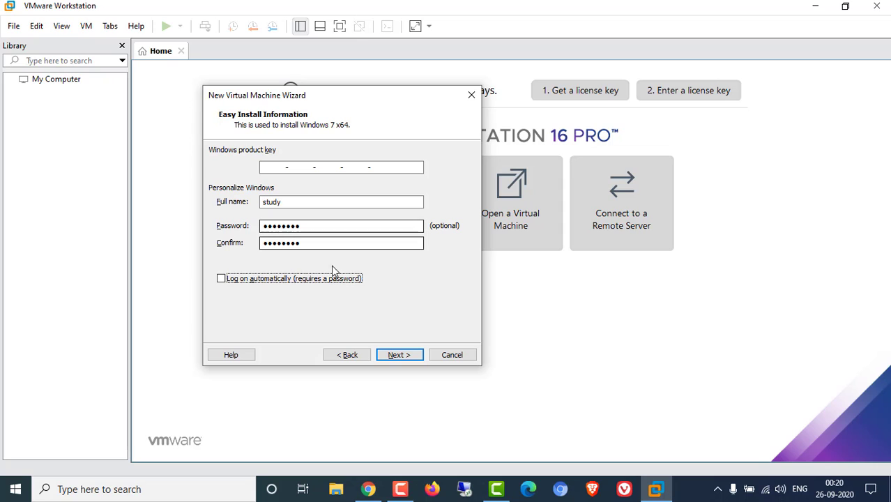
{"action": "left_click", "coordinate": [399, 355]}
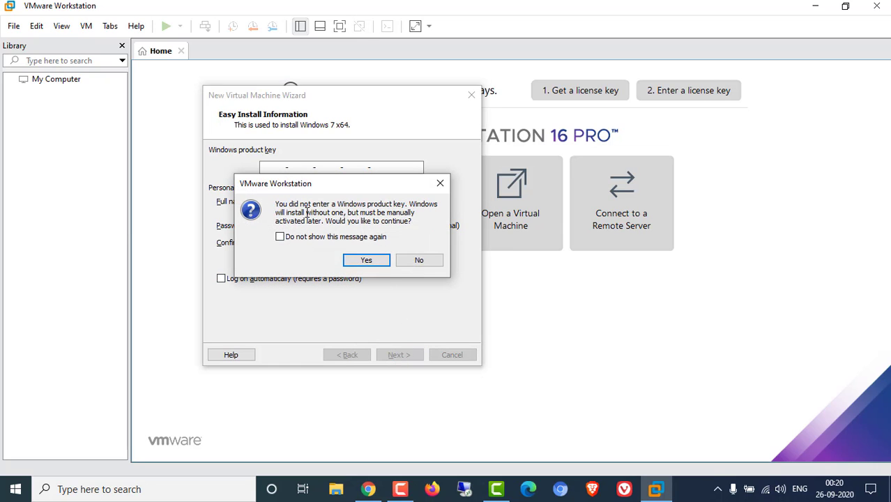
{"action": "left_click_drag", "start_coordinate": [287, 206], "coordinate": [406, 205]}
- Suppress the product key warning, continue without a key, and name the VM Studydemo
{"action": "left_click", "coordinate": [342, 237]}
{"action": "left_click", "coordinate": [366, 260]}
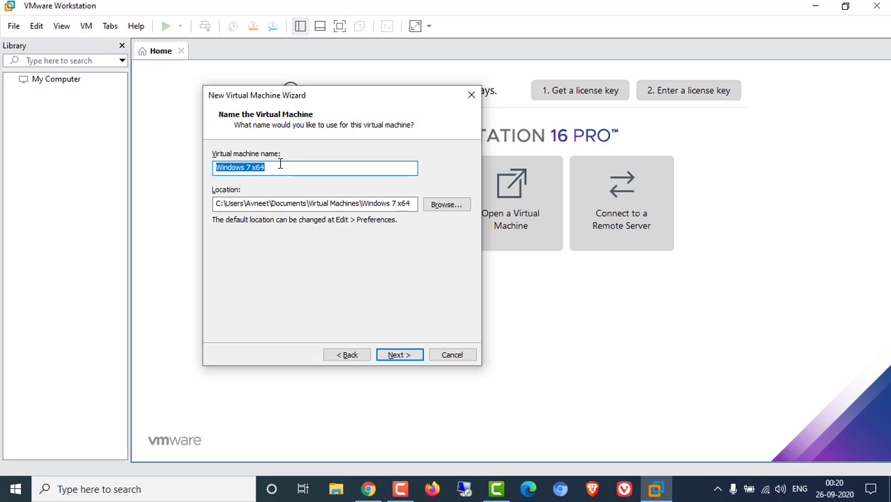
{"action": "type", "text": "S"}
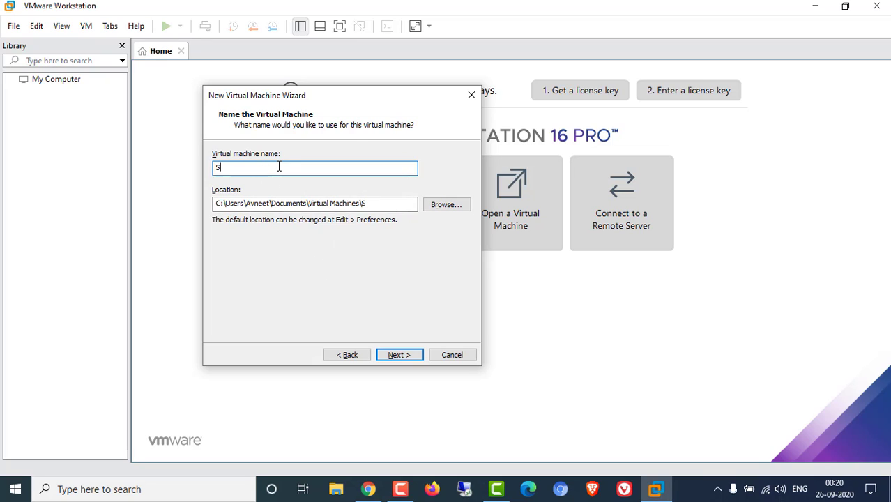
{"action": "type", "text": "tudydemo"}
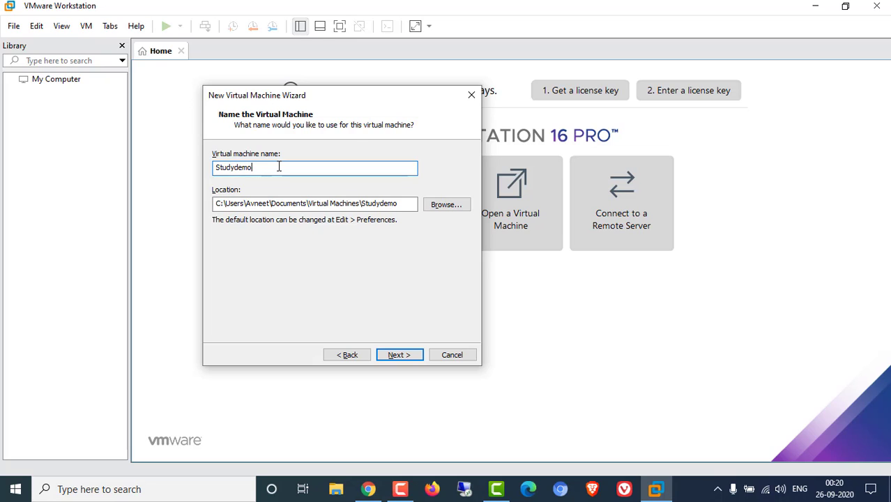
- Browse folders and cancel, keeping the default Virtual Machines\Studydemo location
{"action": "left_click", "coordinate": [436, 209]}
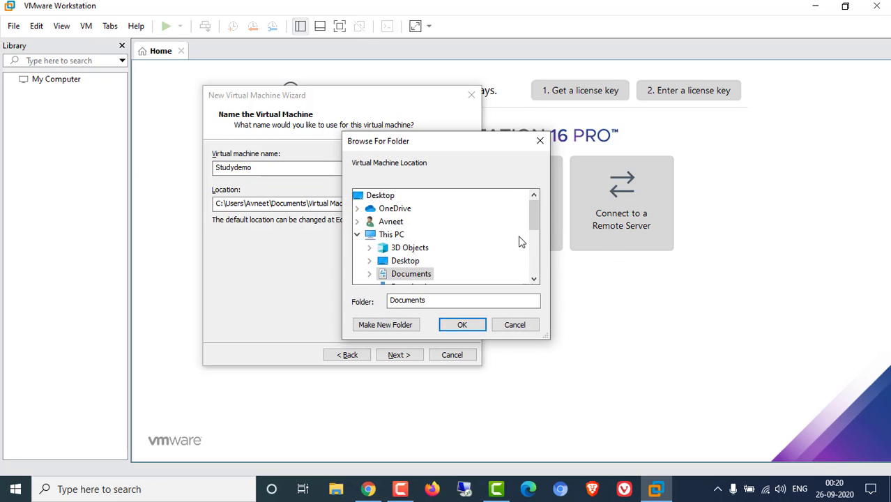
{"action": "left_click_drag", "start_coordinate": [531, 217], "coordinate": [535, 255]}
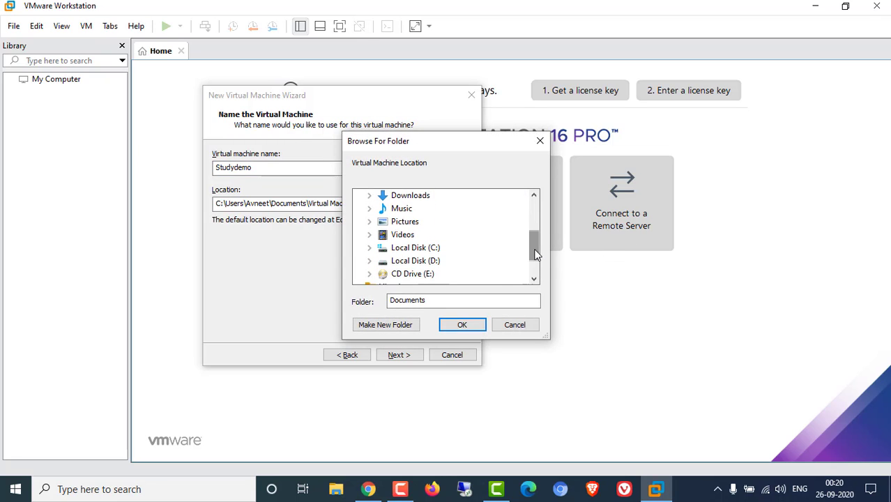
{"action": "left_click", "coordinate": [418, 261]}
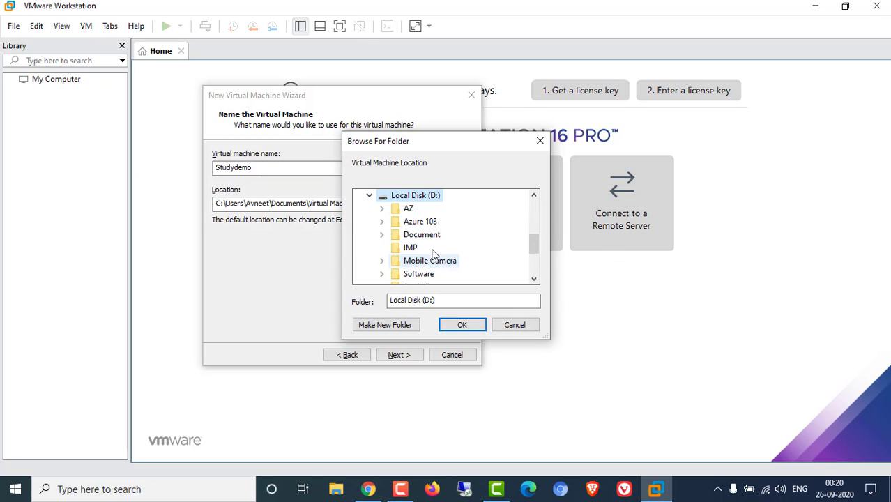
{"action": "left_click", "coordinate": [370, 196]}
{"action": "left_click_drag", "start_coordinate": [533, 259], "coordinate": [534, 213]}
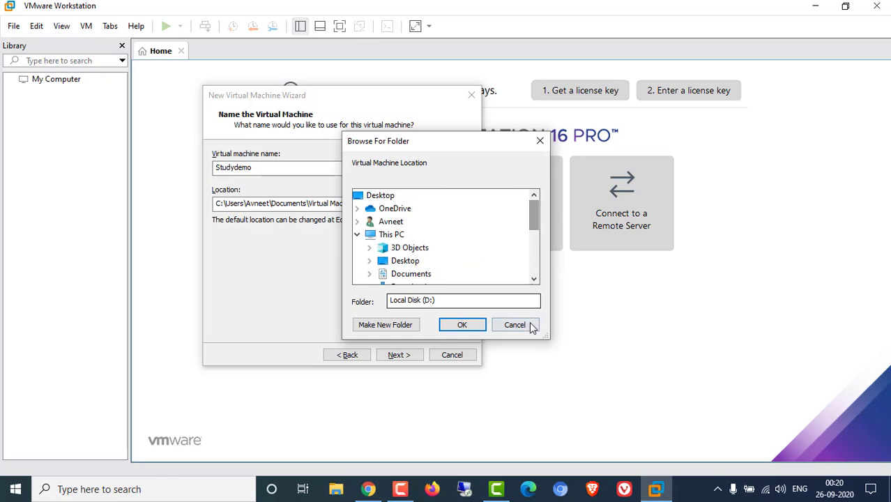
{"action": "left_click", "coordinate": [516, 325]}
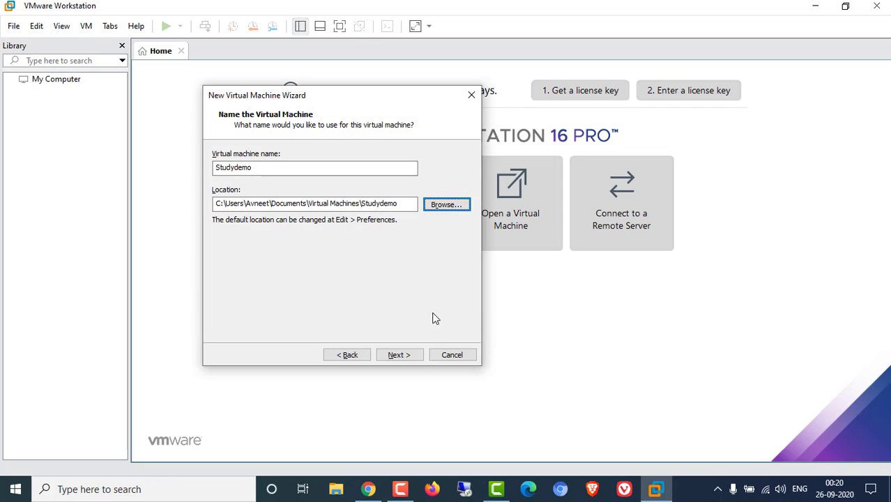
- Keep BIOS firmware and set 2 processors with 2 cores each, 4 cores total
{"action": "left_click", "coordinate": [400, 355]}
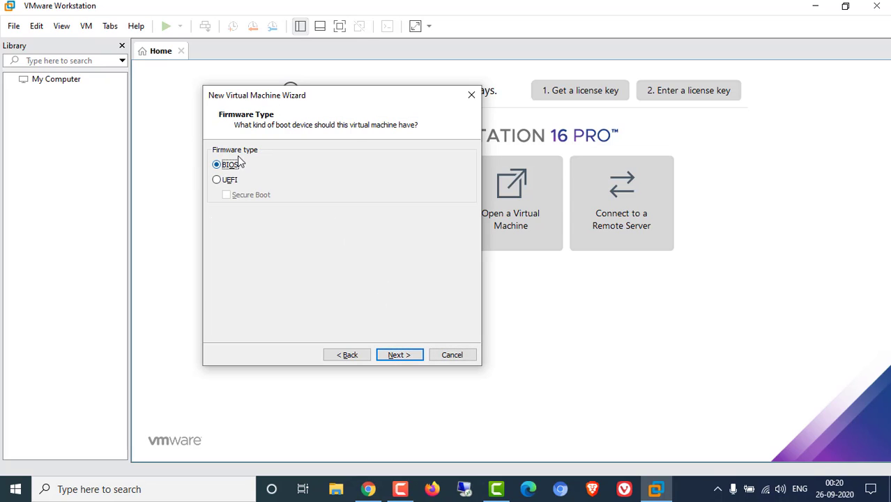
{"action": "left_click", "coordinate": [407, 355]}
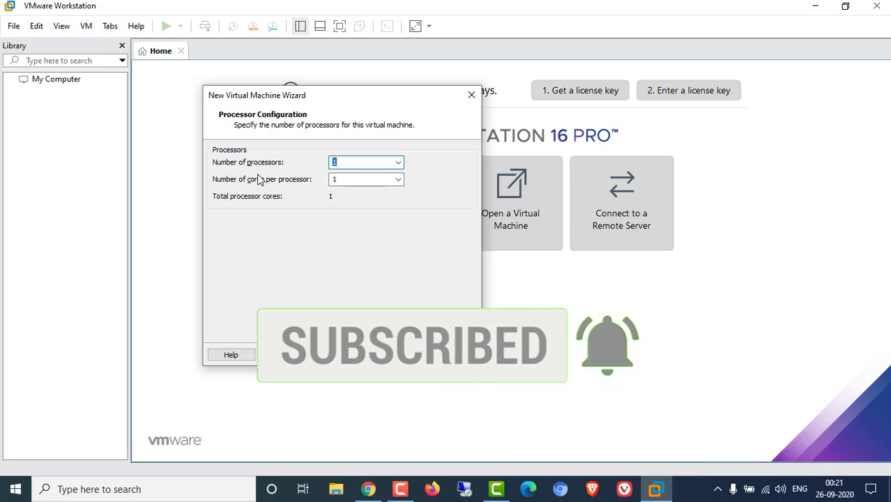
{"action": "left_click", "coordinate": [402, 165]}
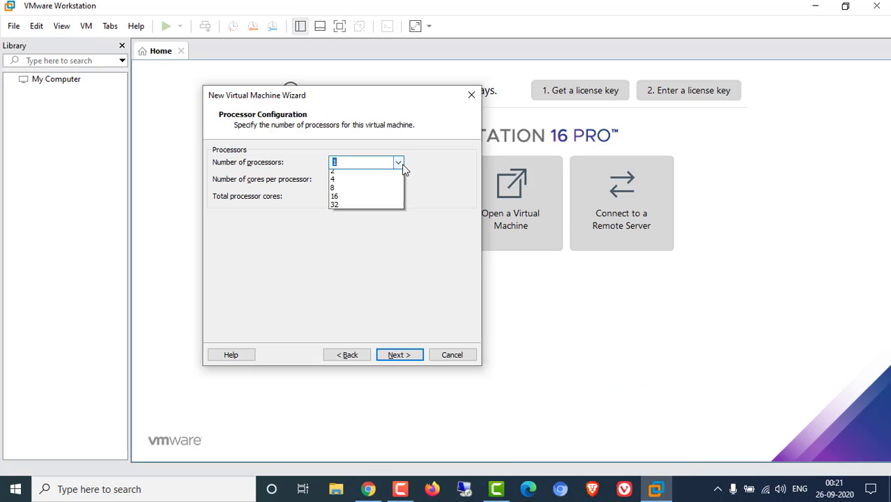
{"action": "left_click", "coordinate": [372, 187]}
{"action": "left_click", "coordinate": [387, 181]}
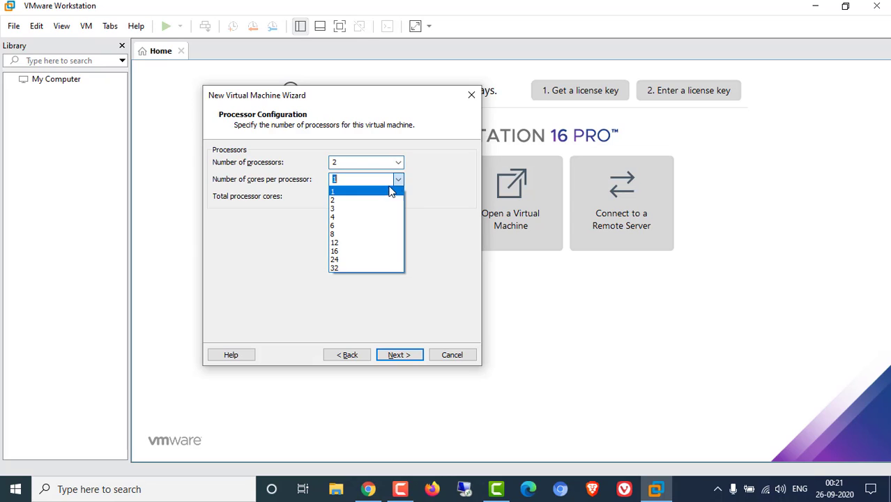
{"action": "left_click", "coordinate": [338, 201]}
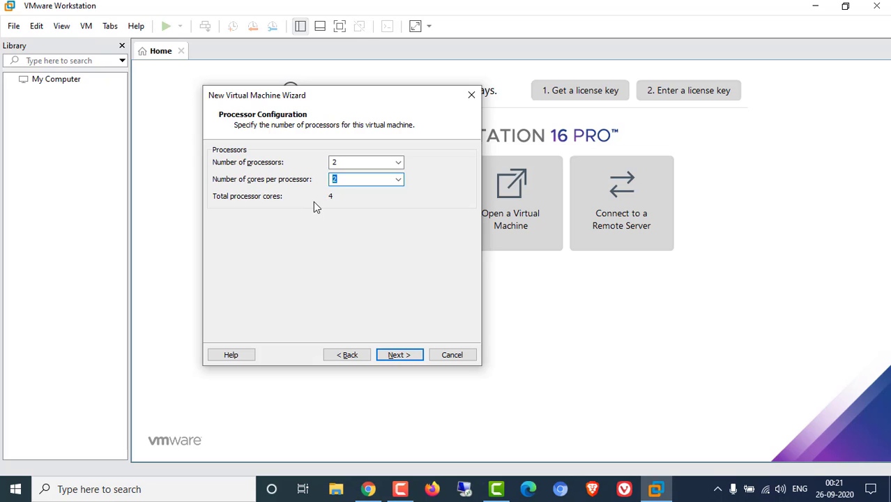
{"action": "left_click", "coordinate": [398, 354]}
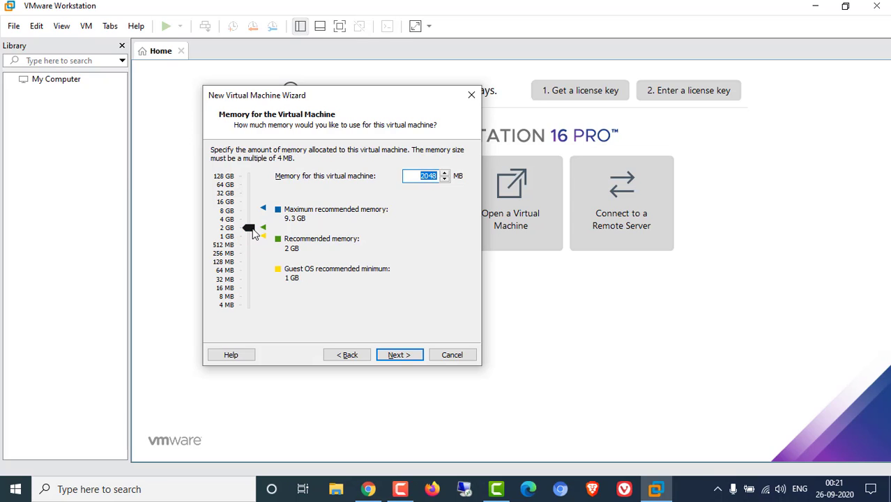
- Try other memory amounts, then settle on 2048 MB and continue
{"action": "mouse_move", "coordinate": [254, 233]}
{"action": "left_mouse_down"}
{"action": "mouse_move", "coordinate": [255, 249]}
{"action": "mouse_move", "coordinate": [255, 213]}
{"action": "mouse_move", "coordinate": [249, 232]}
{"action": "left_mouse_up"}
{"action": "double_click", "coordinate": [428, 176]}
{"action": "left_click", "coordinate": [251, 232]}
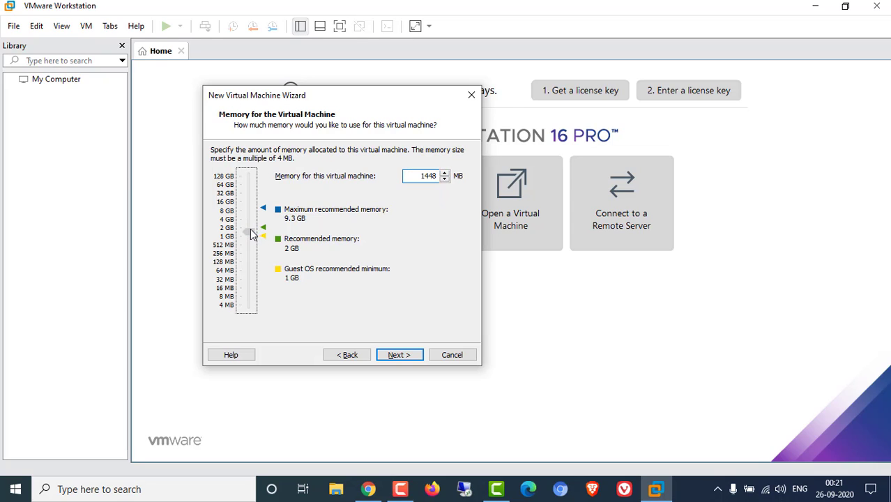
{"action": "left_click_drag", "start_coordinate": [251, 232], "coordinate": [249, 228]}
{"action": "left_click", "coordinate": [397, 353]}
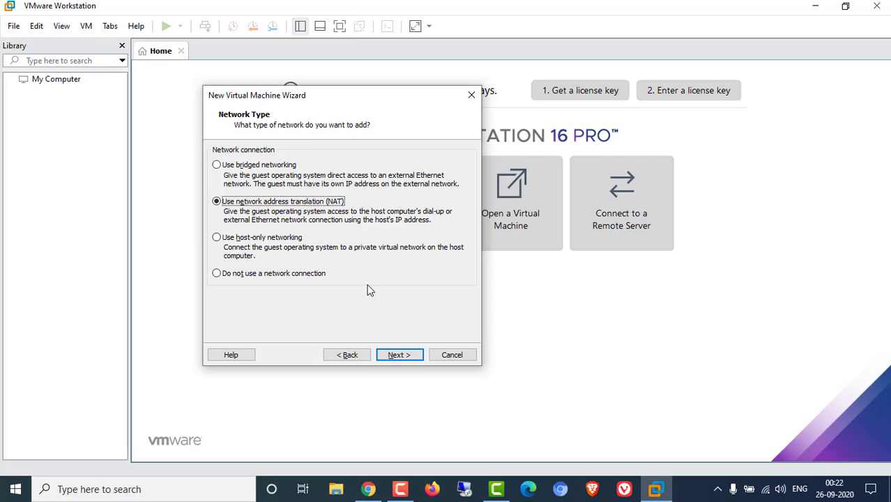
- Keep NAT networking, the LSI Logic SAS controller and the SCSI disk type
{"action": "left_click", "coordinate": [408, 355]}
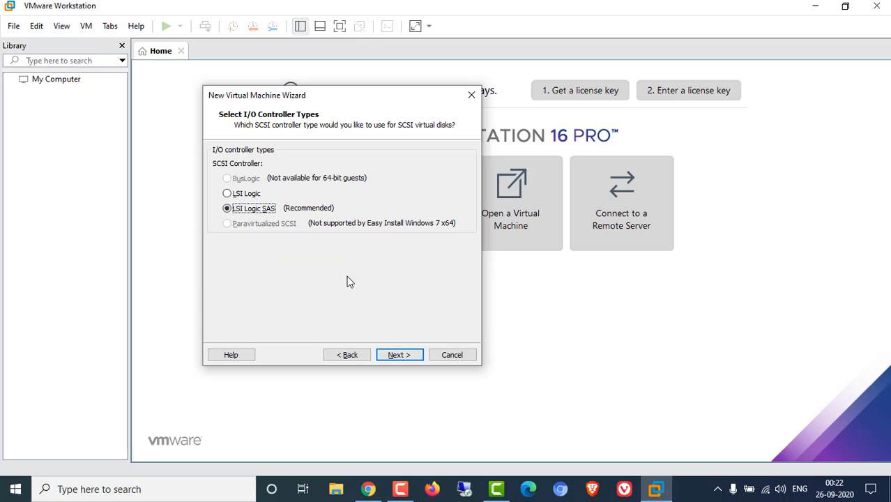
{"action": "left_click", "coordinate": [397, 357]}
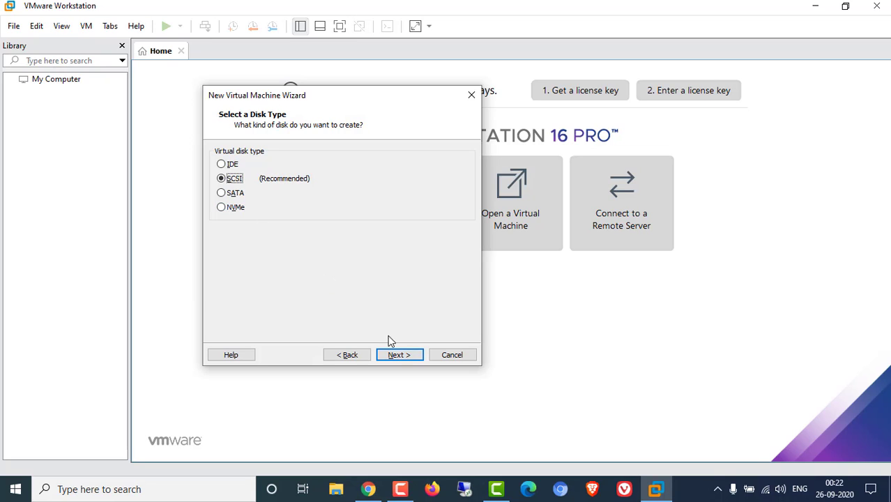
{"action": "left_click", "coordinate": [398, 354]}
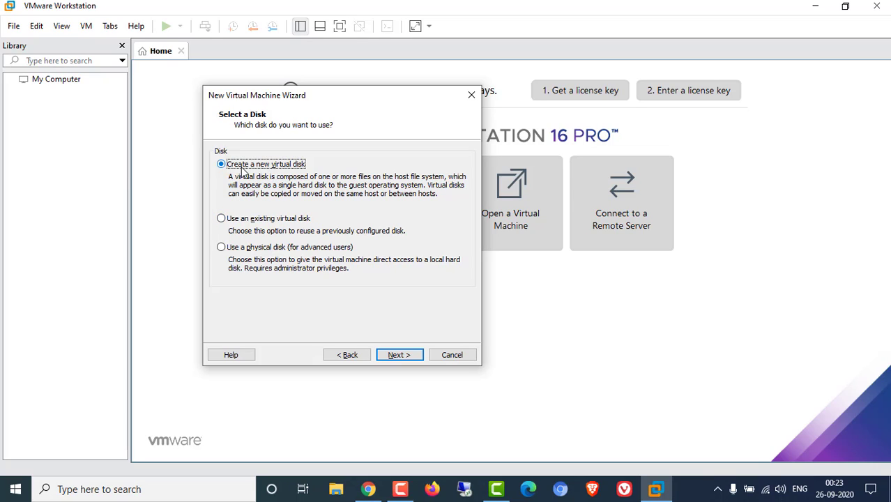
- Create a new 30 GB disk split into multiple files and check its Studydemo.vmdk name
{"action": "left_click", "coordinate": [401, 356]}
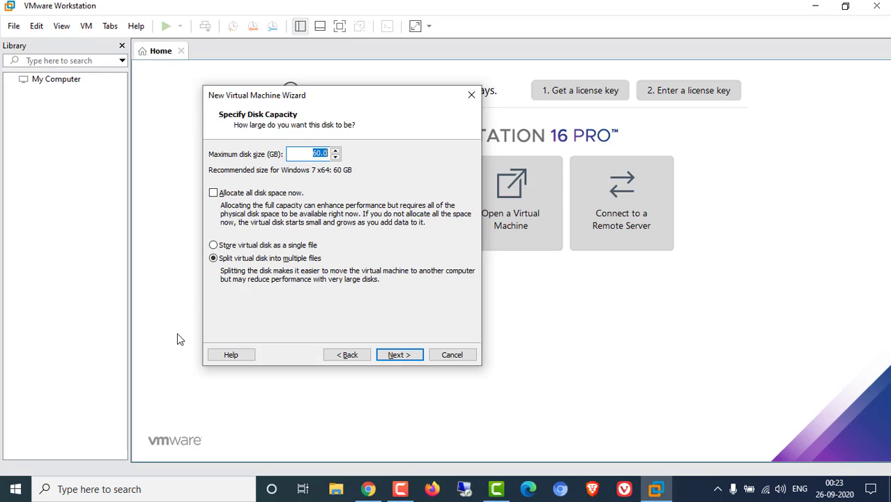
{"action": "type", "text": "2"}
{"action": "double_click", "coordinate": [315, 157]}
{"action": "left_click", "coordinate": [398, 355]}
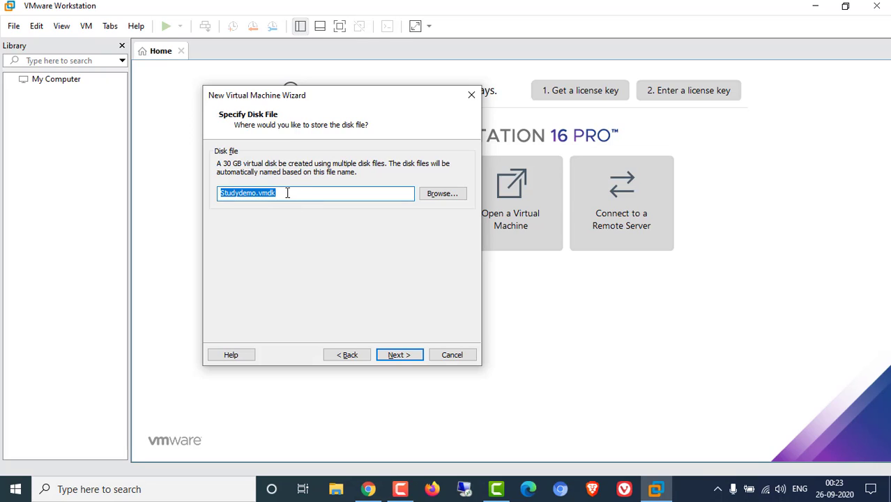
{"action": "left_click", "coordinate": [287, 193]}
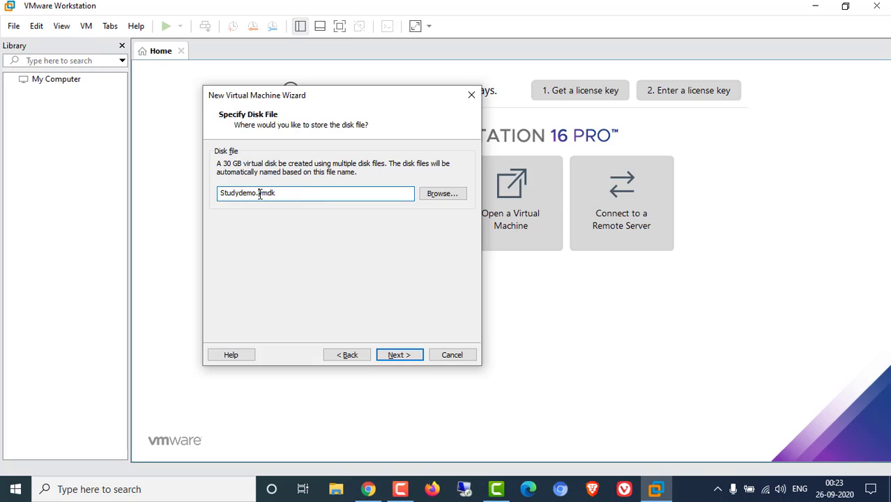
{"action": "left_click_drag", "start_coordinate": [259, 194], "coordinate": [276, 193]}
- Accept the Studydemo.vmdk disk and leave Customize Hardware without adding any device
{"action": "left_click", "coordinate": [399, 355]}
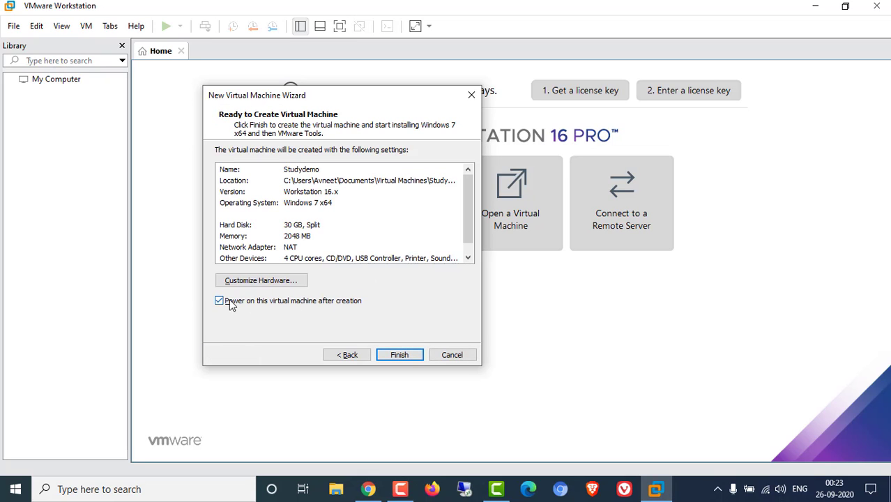
{"action": "left_click", "coordinate": [263, 281]}
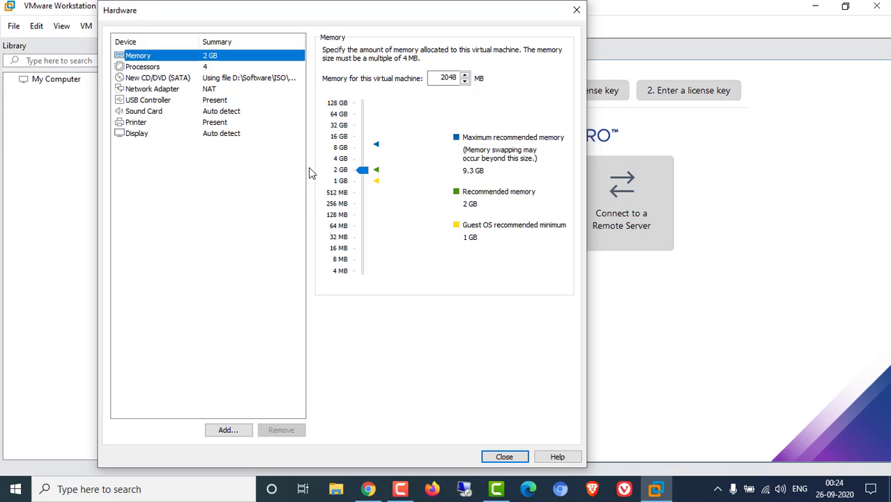
{"action": "left_click", "coordinate": [230, 430]}
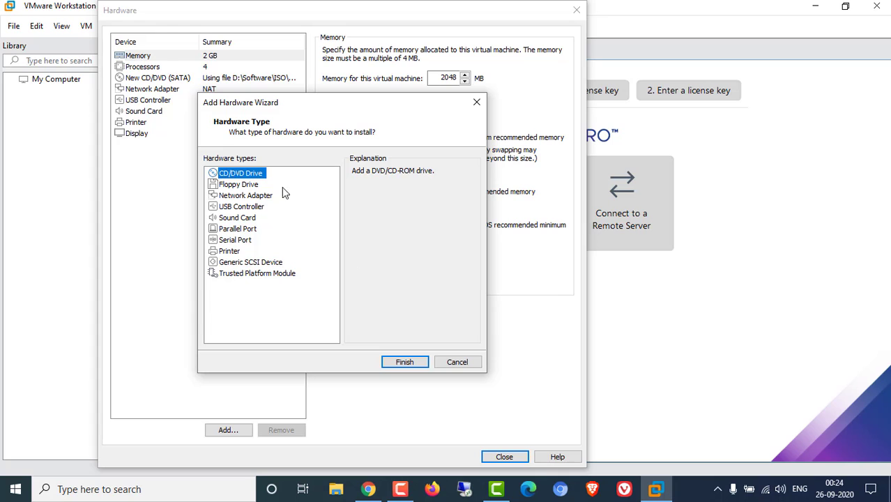
{"action": "left_click", "coordinate": [465, 365]}
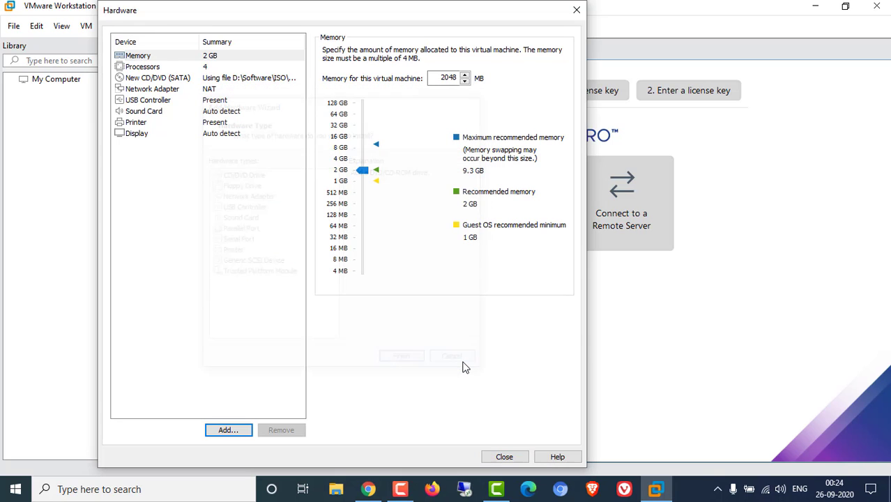
{"action": "left_click", "coordinate": [516, 457]}
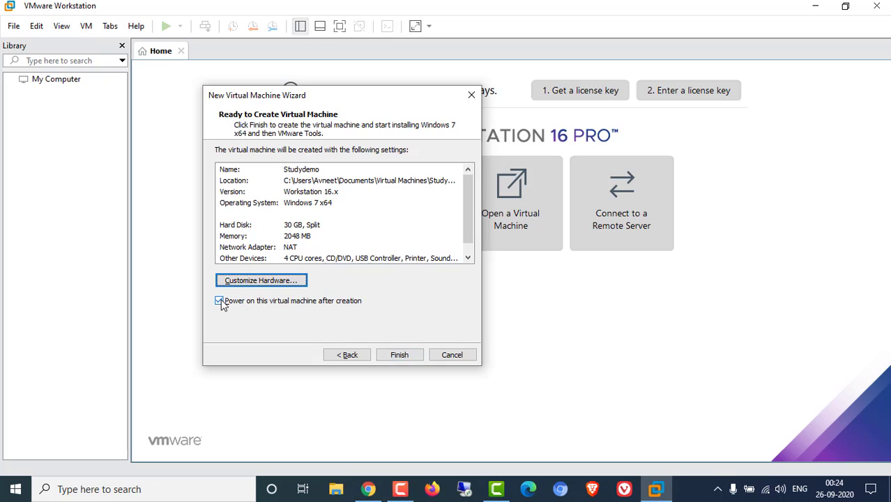
- Create Studydemo with power-on unticked, then view its settings and cancel without changes
{"action": "left_click", "coordinate": [220, 301]}
{"action": "left_click", "coordinate": [400, 355]}
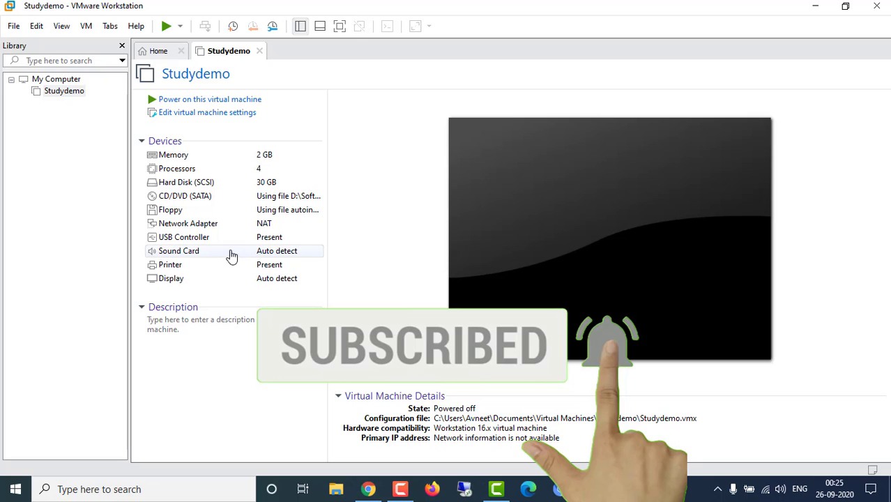
{"action": "left_click", "coordinate": [221, 124]}
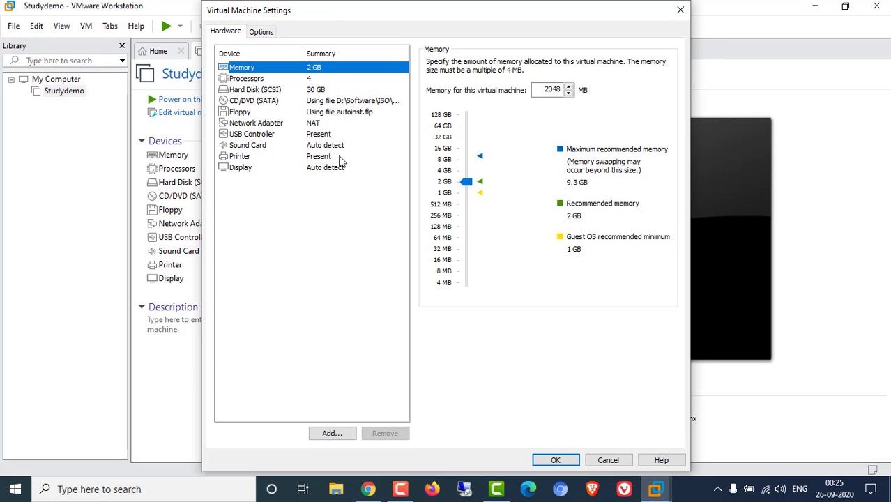
{"action": "left_click", "coordinate": [608, 461]}
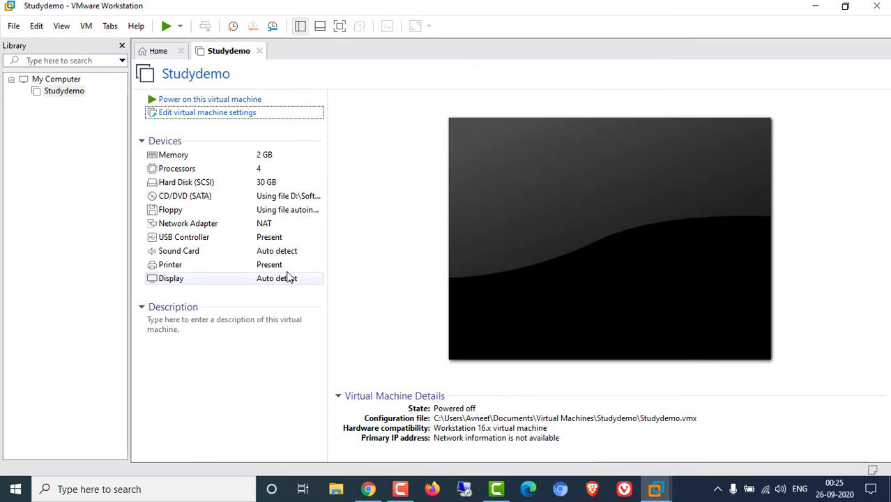
- Power on Studydemo and let Easy Install run Windows 7 until 'Preparing your desktop...'
{"action": "left_click", "coordinate": [217, 102]}
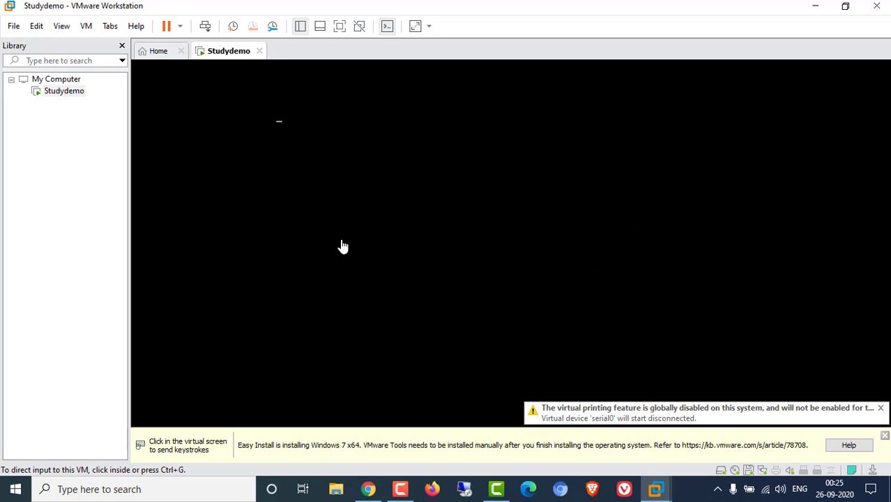
{"action": "left_click", "coordinate": [340, 27]}
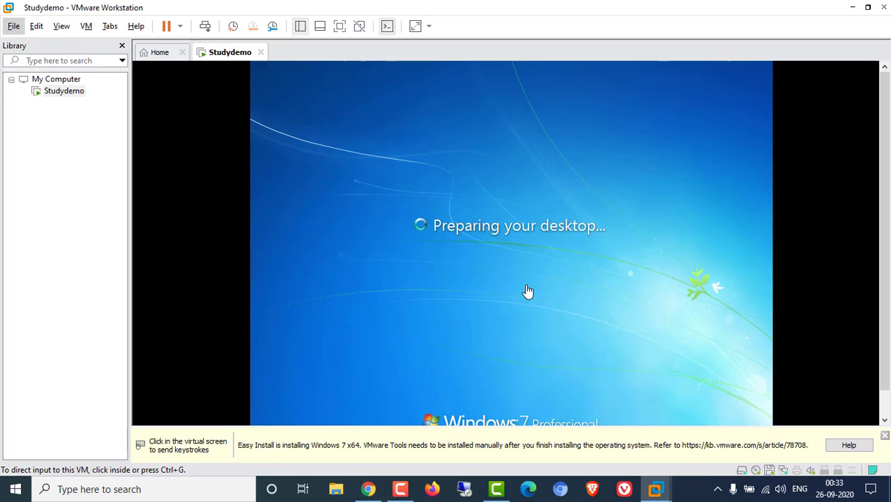
- Release the mouse from the Studydemo VM with Ctrl+Alt and switch it to full screen
{"action": "left_click", "coordinate": [528, 292]}
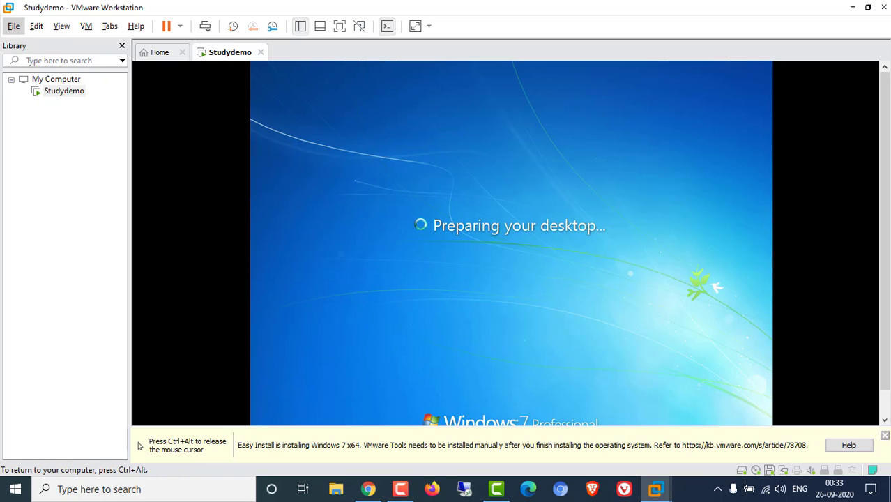
{"action": "key", "text": "ctrl+alt"}
{"action": "left_click", "coordinate": [339, 27]}
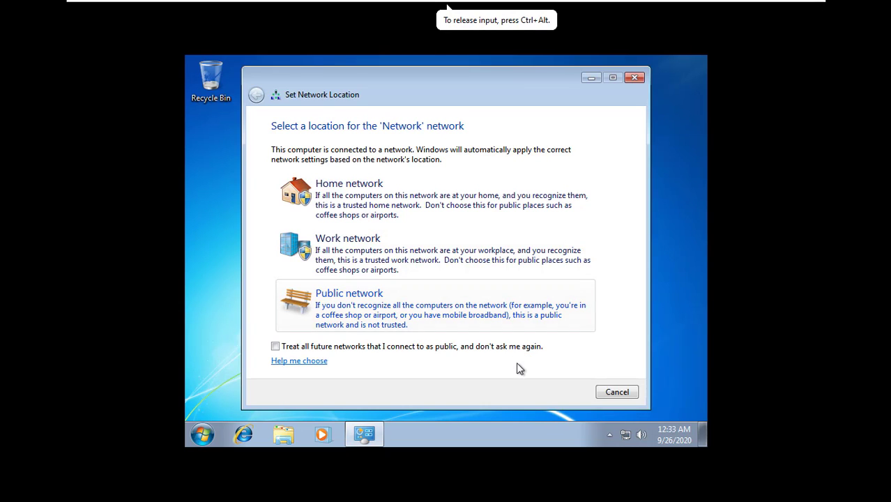
- Choose Work network as the guest's network location and dismiss the prompt
{"action": "left_click", "coordinate": [402, 272]}
{"action": "left_click", "coordinate": [618, 392]}
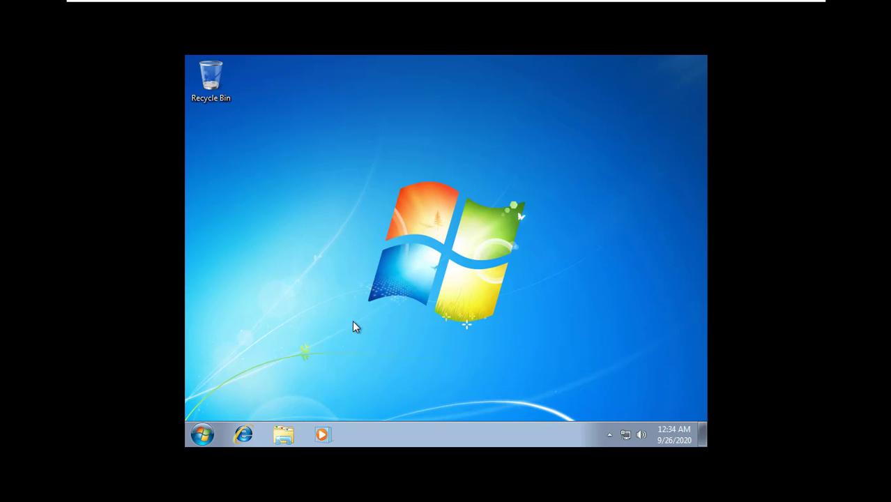
- In the guest, launch Internet Explorer and browse to google.com
{"action": "left_click", "coordinate": [243, 435]}
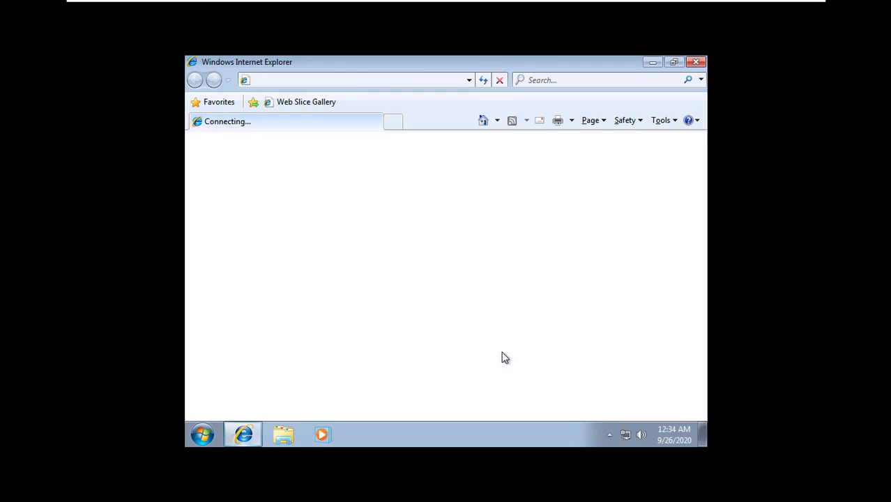
{"action": "left_click", "coordinate": [429, 80]}
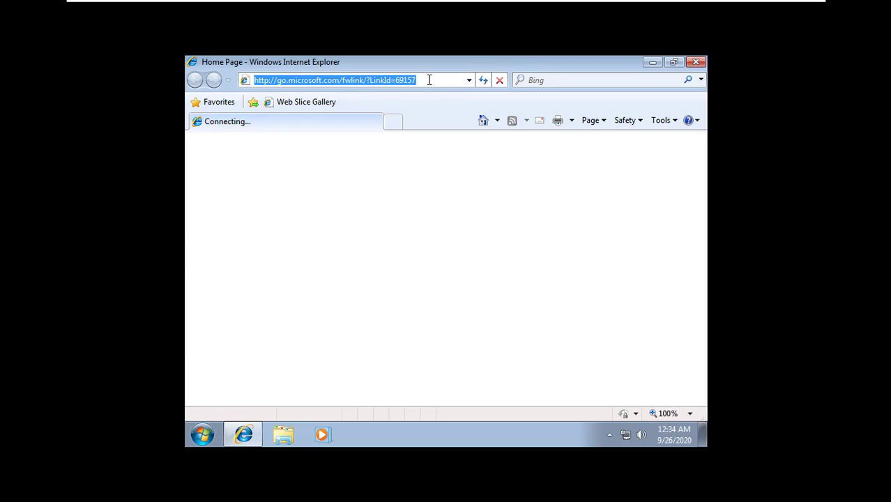
{"action": "type", "text": "google"}
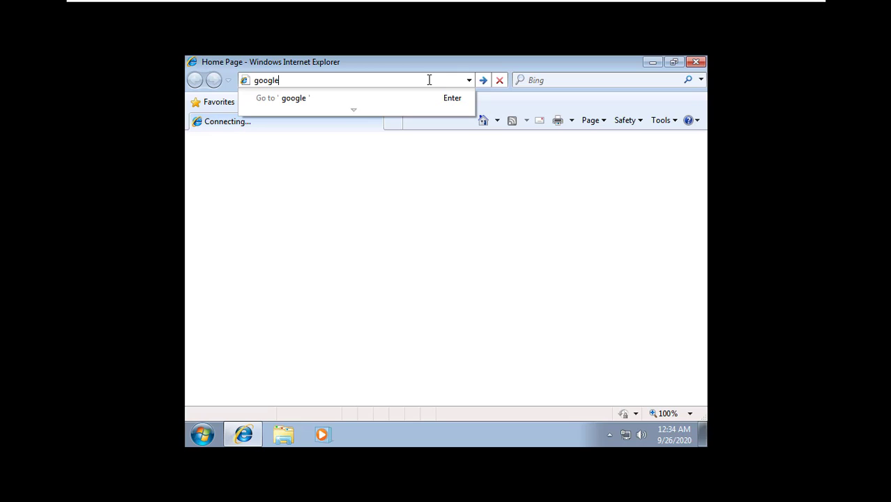
{"action": "type", "text": ".com"}
{"action": "key", "text": "Return"}
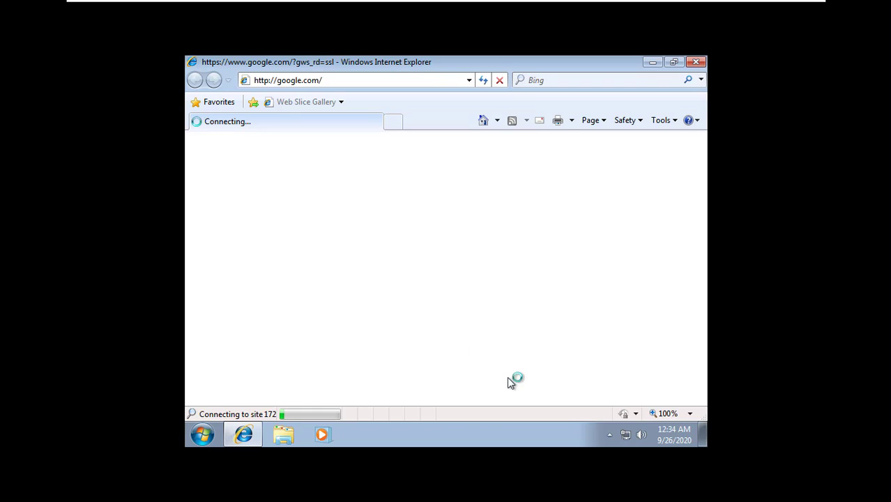
- Check the guest's drives under Computer (19.2 GB free of 29.9 GB), then close Explorer
{"action": "left_click", "coordinate": [286, 438]}
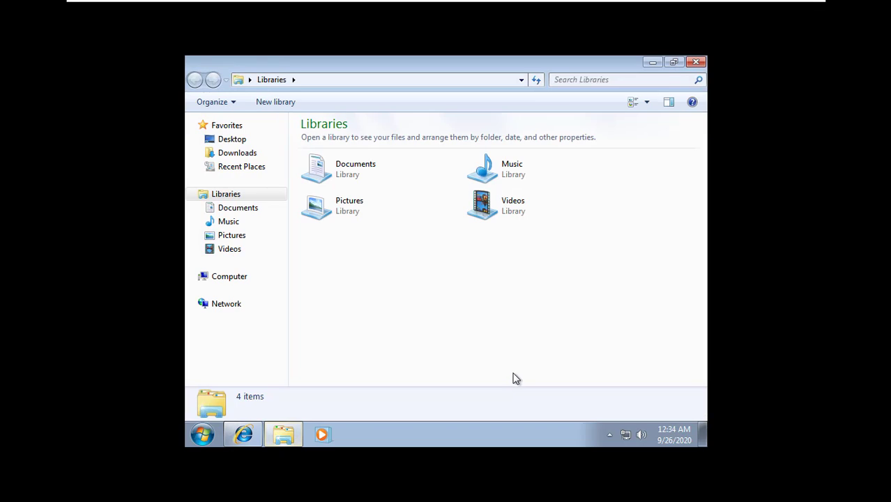
{"action": "left_click", "coordinate": [241, 279]}
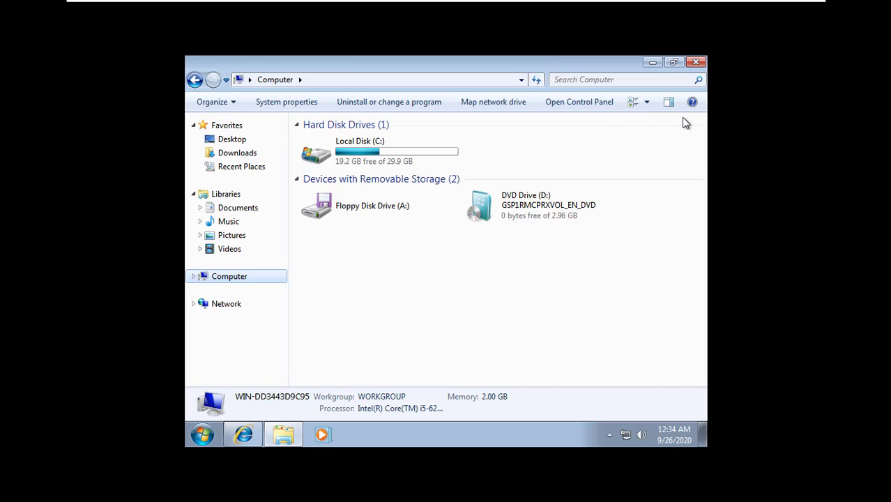
{"action": "left_click", "coordinate": [696, 63]}
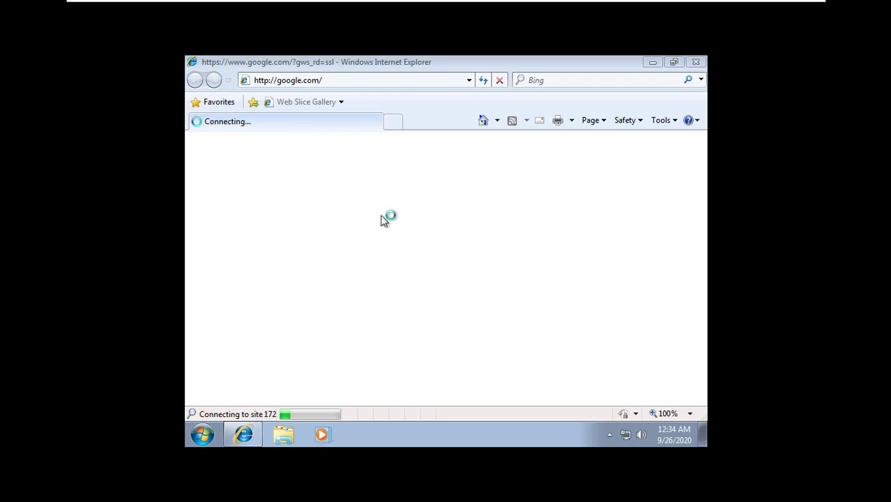
- Close the extra tab and search Google for 'google chrom download'
{"action": "left_click", "coordinate": [393, 121]}
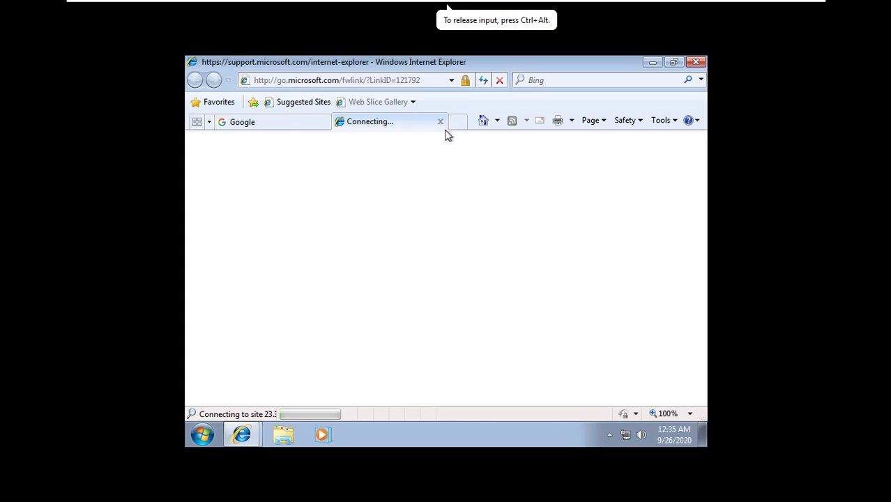
{"action": "left_click", "coordinate": [441, 122]}
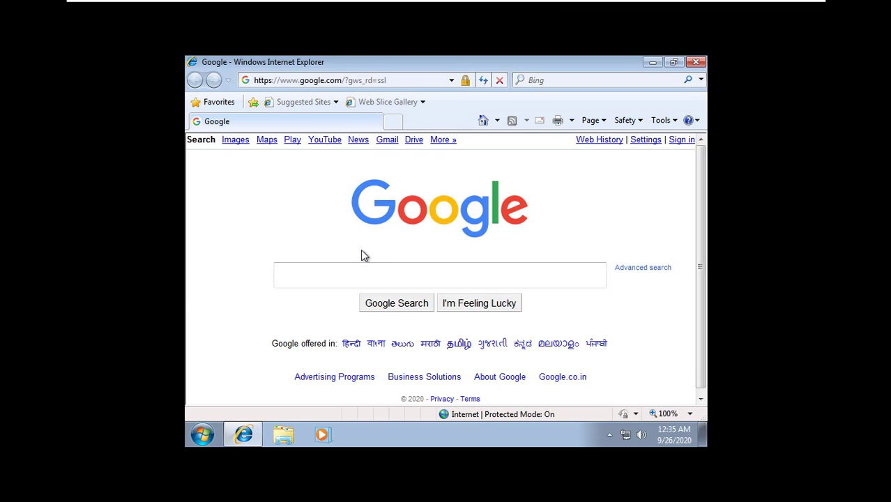
{"action": "left_click", "coordinate": [395, 79]}
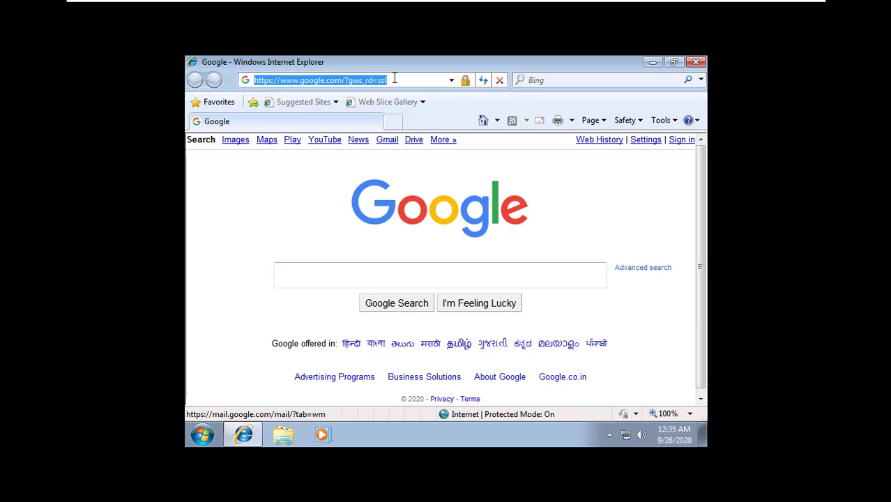
{"action": "left_click", "coordinate": [307, 278]}
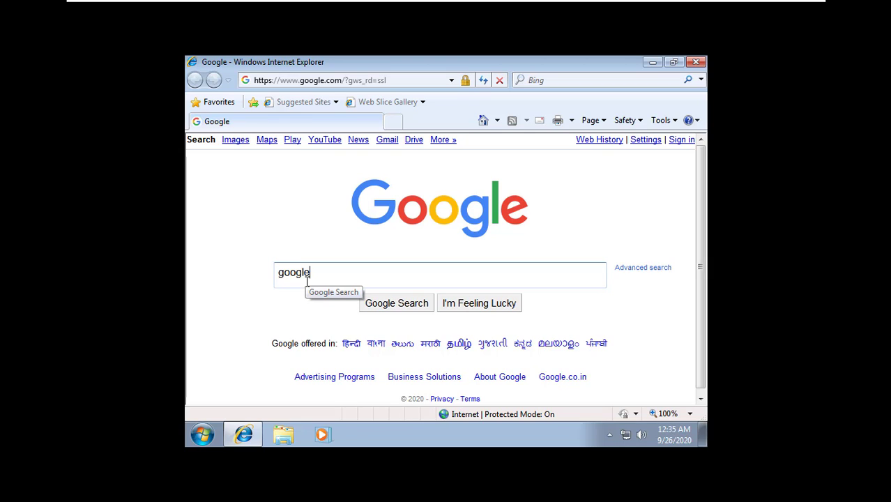
{"action": "type", "text": "google chron"}
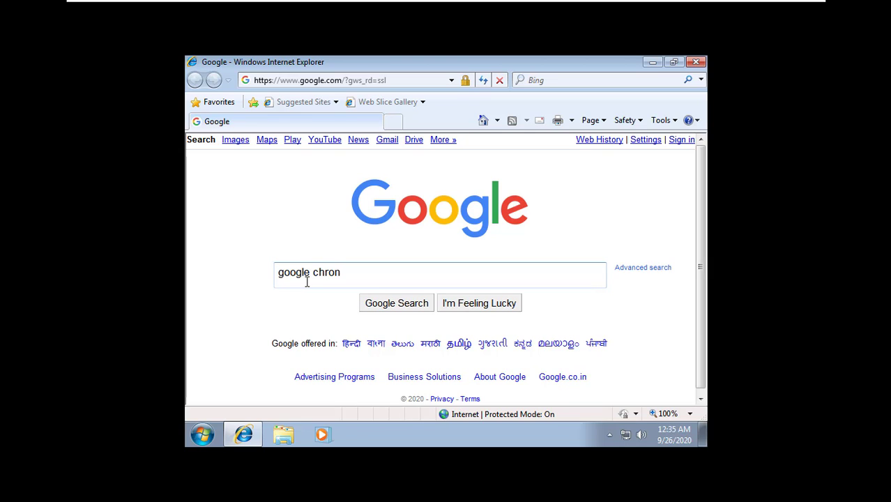
{"action": "key", "text": "BackSpace"}
{"action": "type", "text": "m download"}
{"action": "key", "text": "Return"}
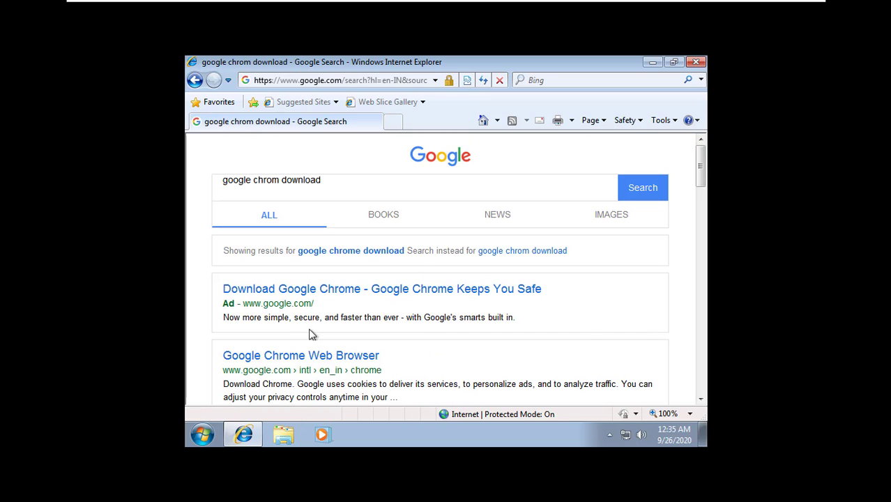
- Download ChromeSetup.exe from the Chrome result, run it, and allow Google Update Setup
{"action": "left_click", "coordinate": [357, 360]}
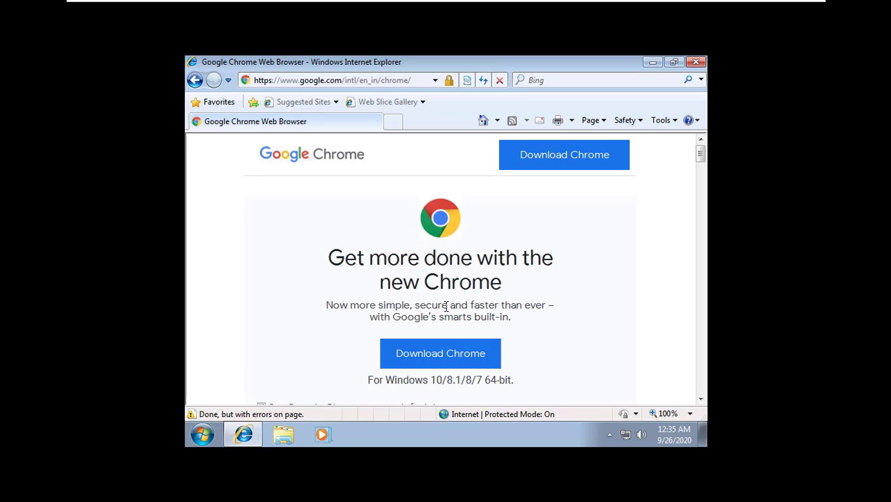
{"action": "left_click", "coordinate": [446, 358]}
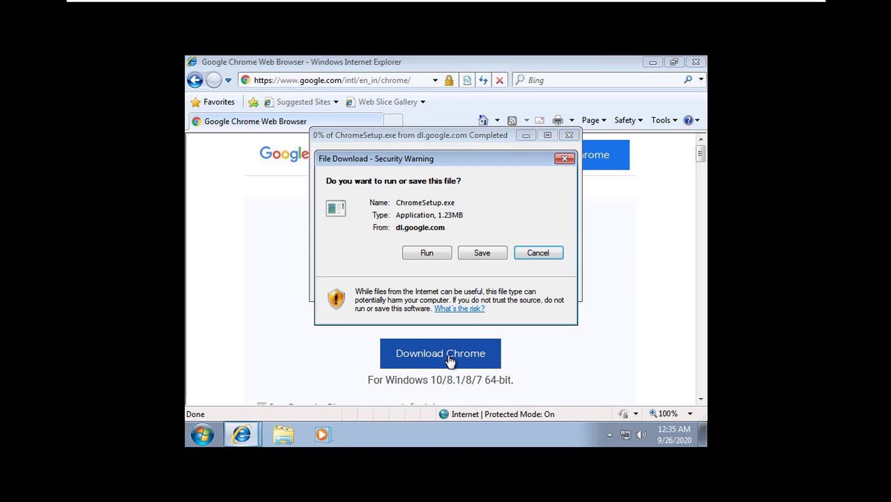
{"action": "left_click", "coordinate": [434, 250]}
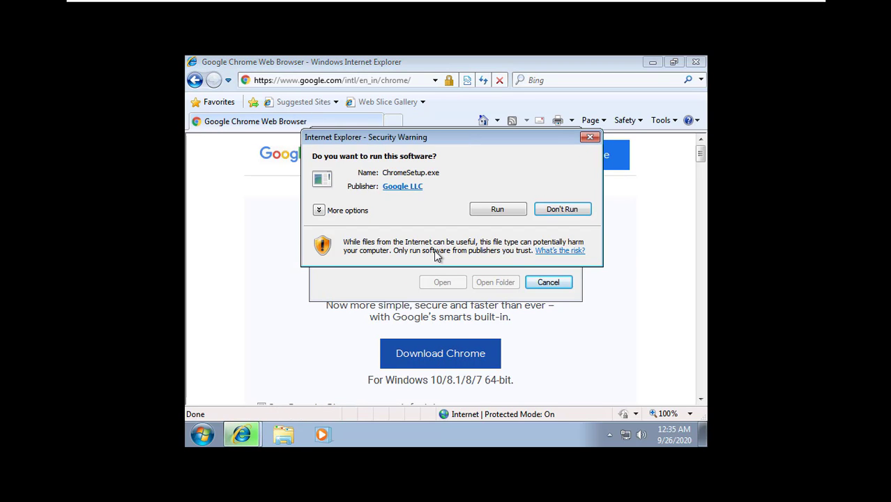
{"action": "left_click", "coordinate": [500, 210]}
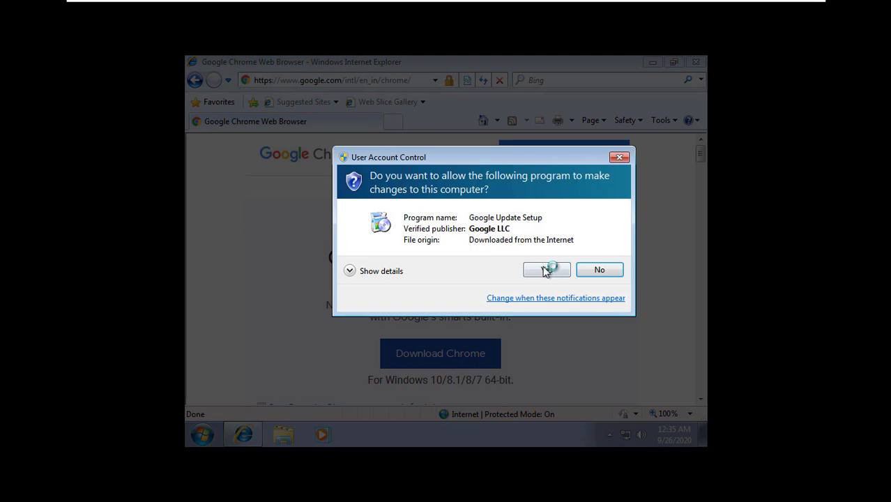
{"action": "left_click", "coordinate": [547, 268]}
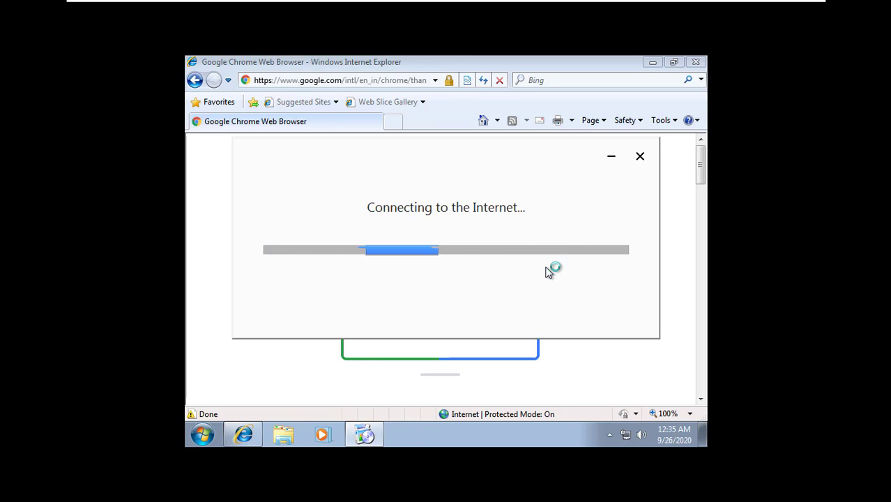
- Finish the Camtasia production results and quit Camtasia without saving the project
{"action": "mouse_move", "coordinate": [734, 4]}
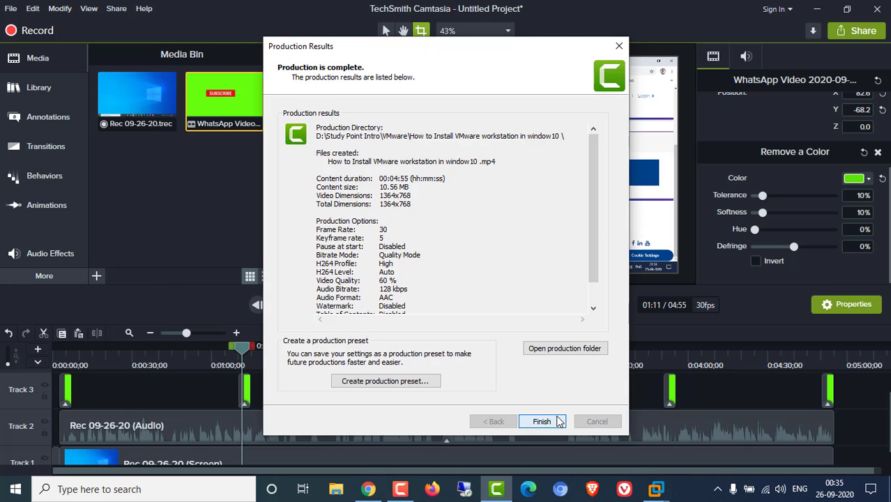
{"action": "left_click", "coordinate": [556, 422]}
{"action": "left_click", "coordinate": [879, 9]}
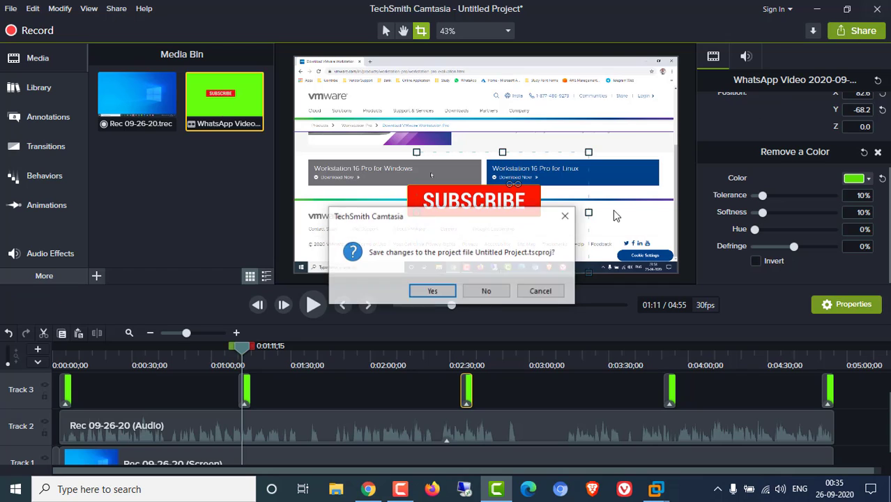
{"action": "left_click", "coordinate": [487, 292]}
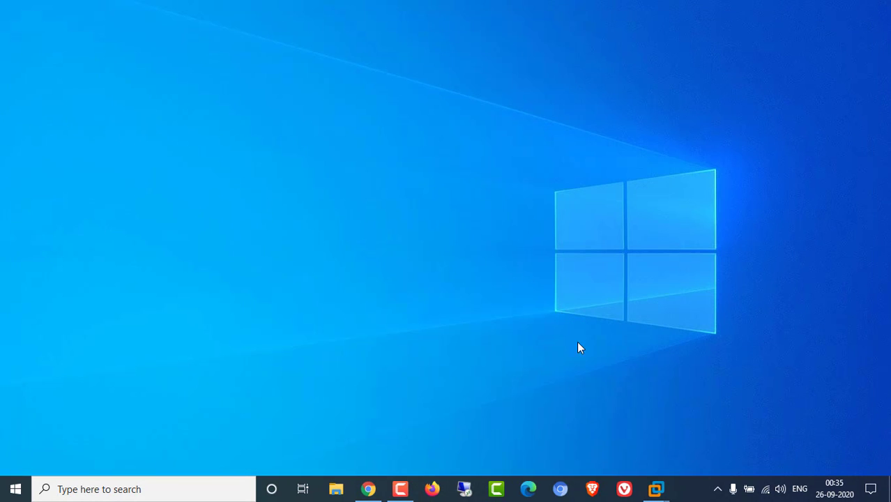
- Bring VMware back as a normal window and select Studydemo in the Library
{"action": "mouse_move", "coordinate": [657, 488]}
{"action": "left_click", "coordinate": [617, 420]}
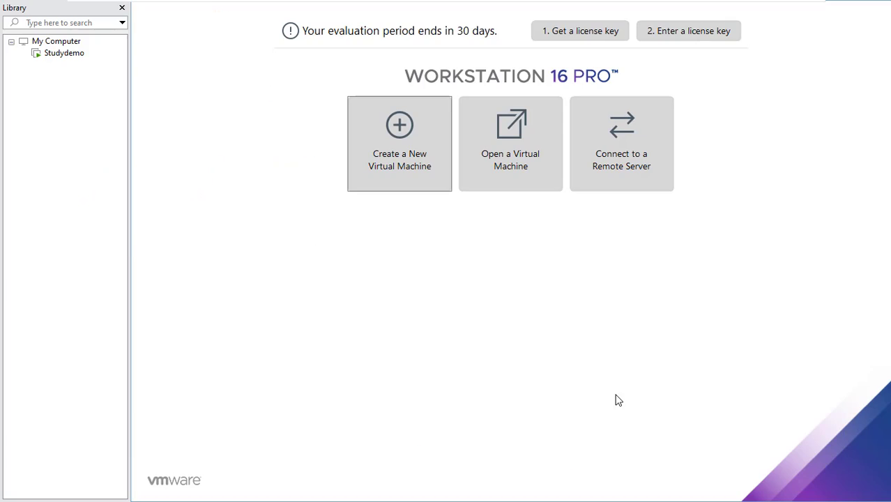
{"action": "mouse_move", "coordinate": [546, 7]}
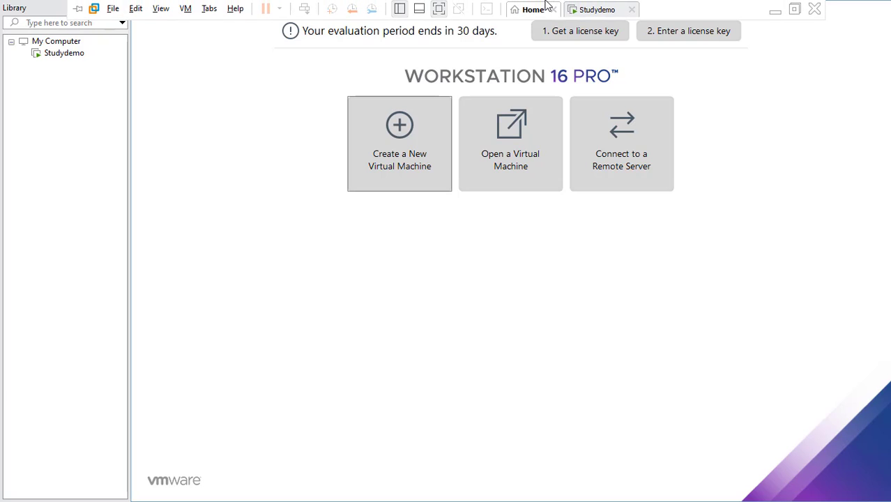
{"action": "left_click", "coordinate": [440, 12]}
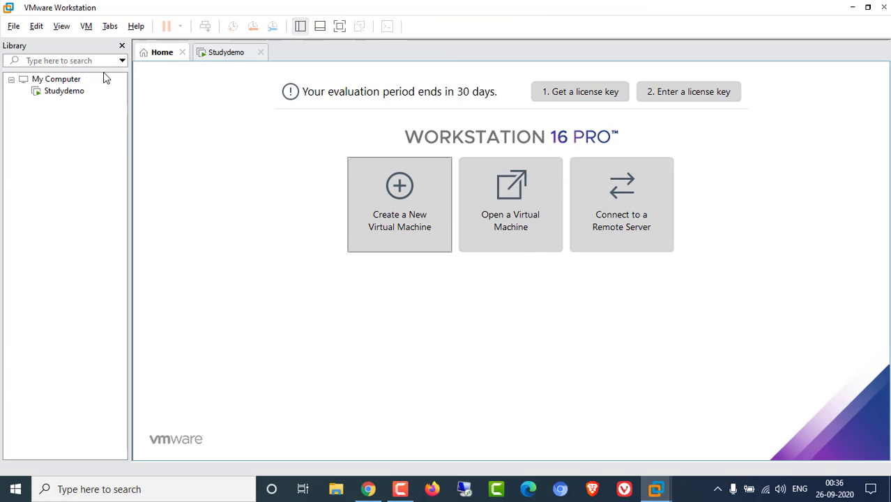
{"action": "left_click", "coordinate": [64, 92]}
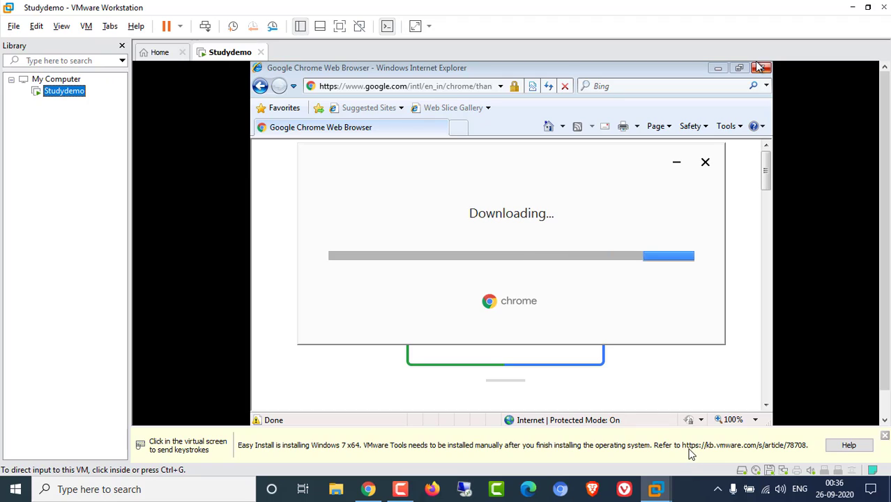
{"action": "left_click", "coordinate": [175, 442]}
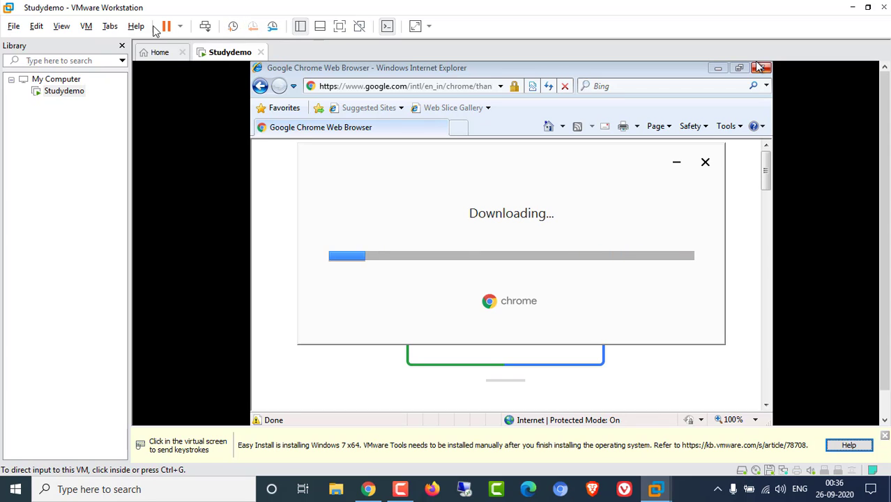
- Browse VMware's tab and Edit menu options, then click inside the Studydemo VM
{"action": "left_click", "coordinate": [110, 28]}
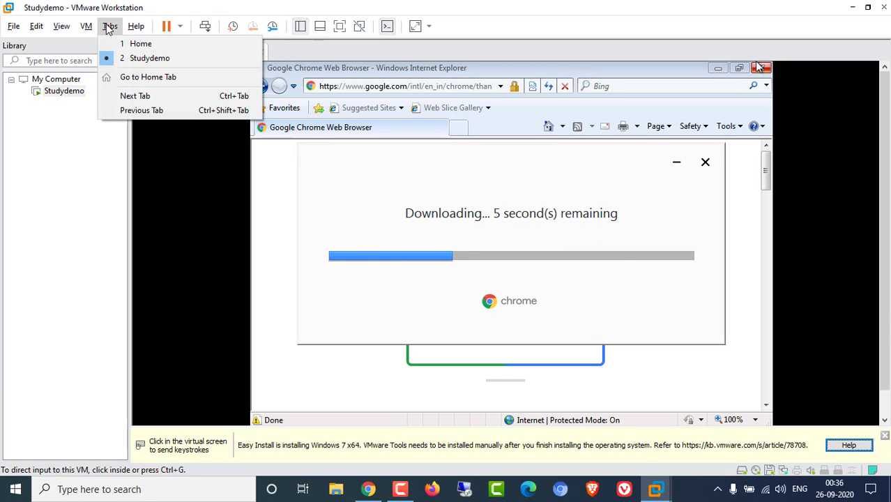
{"action": "left_click", "coordinate": [109, 28]}
{"action": "left_click", "coordinate": [87, 28]}
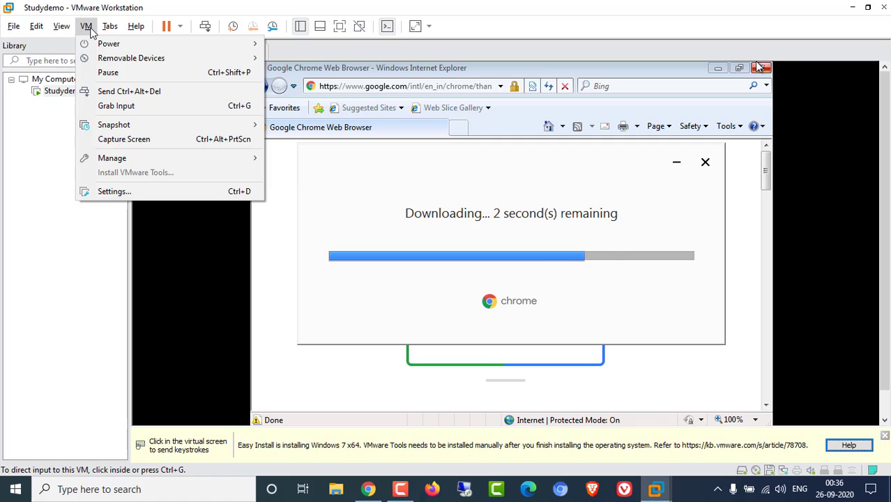
{"action": "mouse_move", "coordinate": [75, 33]}
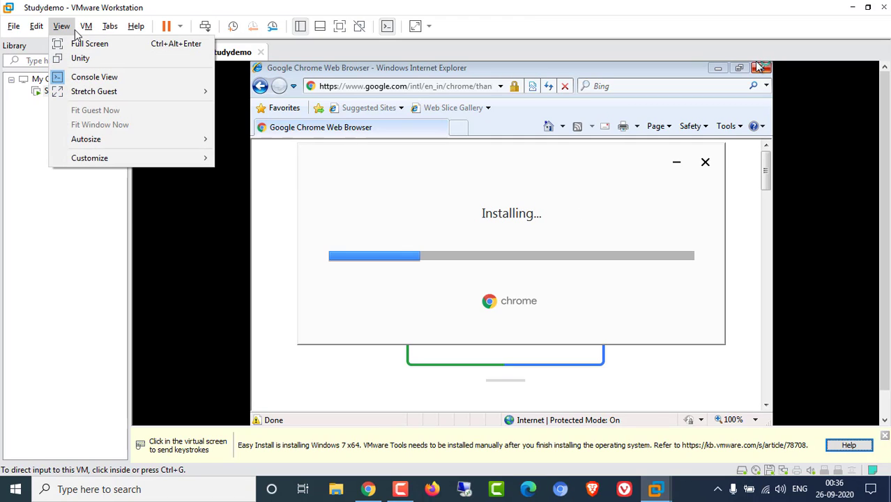
{"action": "mouse_move", "coordinate": [101, 98]}
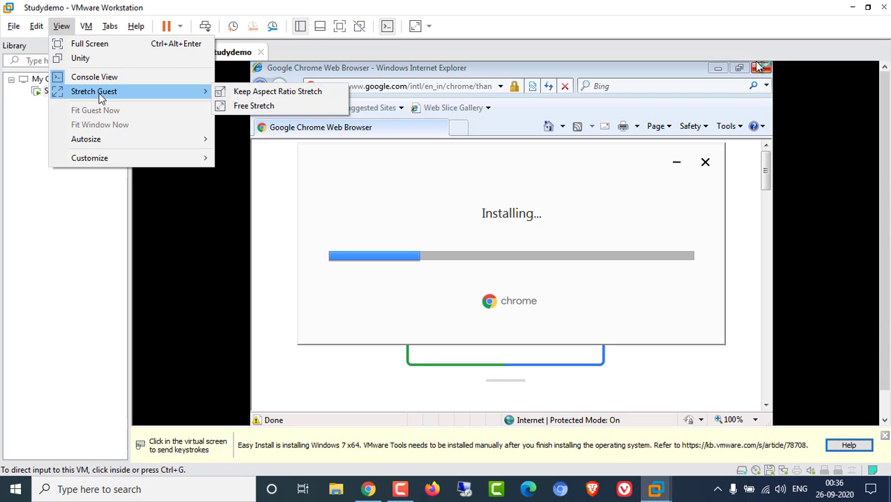
{"action": "left_click", "coordinate": [37, 25]}
{"action": "mouse_move", "coordinate": [14, 29]}
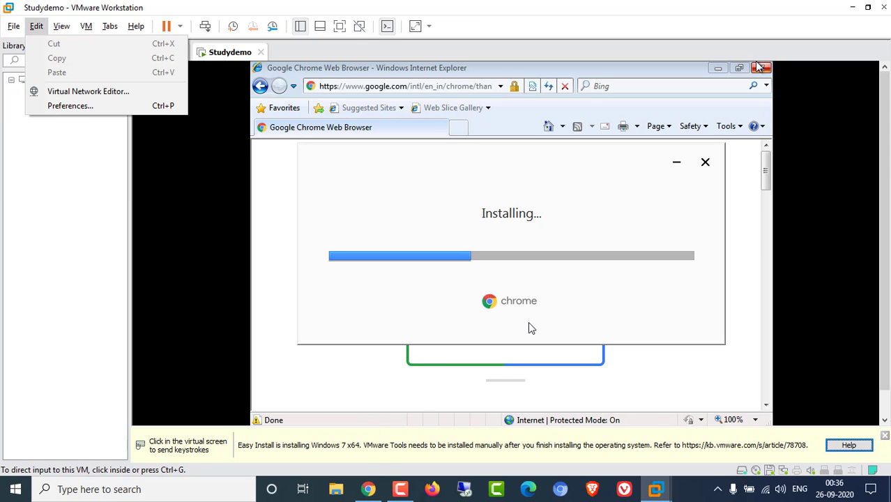
{"action": "left_click", "coordinate": [642, 295]}
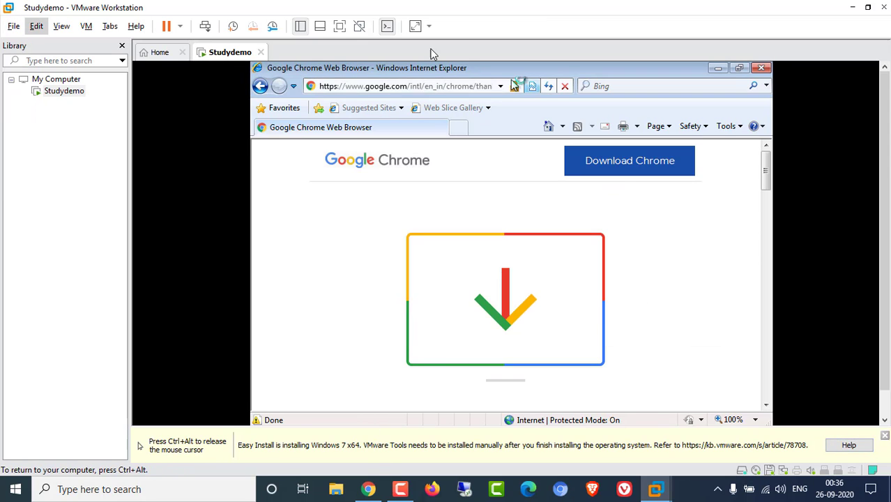
- Show the Studydemo VM full screen and open the guest's Computer view in Windows Explorer
{"action": "left_click", "coordinate": [340, 26]}
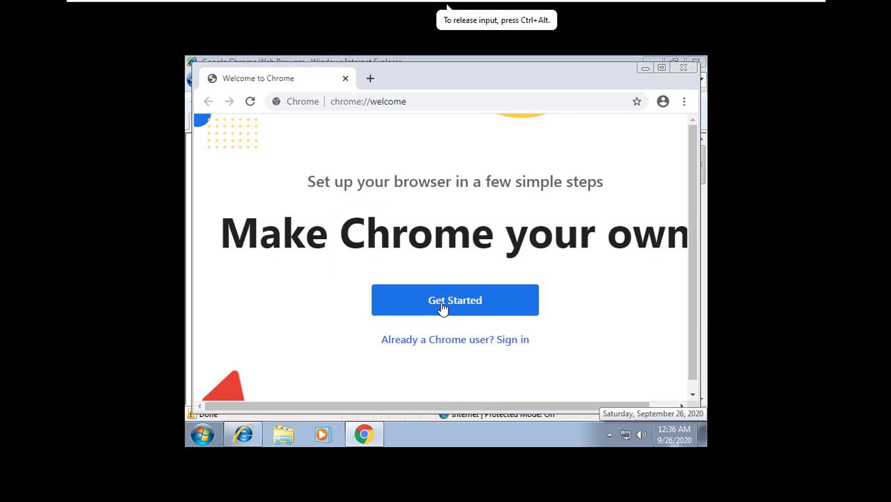
{"action": "left_click", "coordinate": [411, 95]}
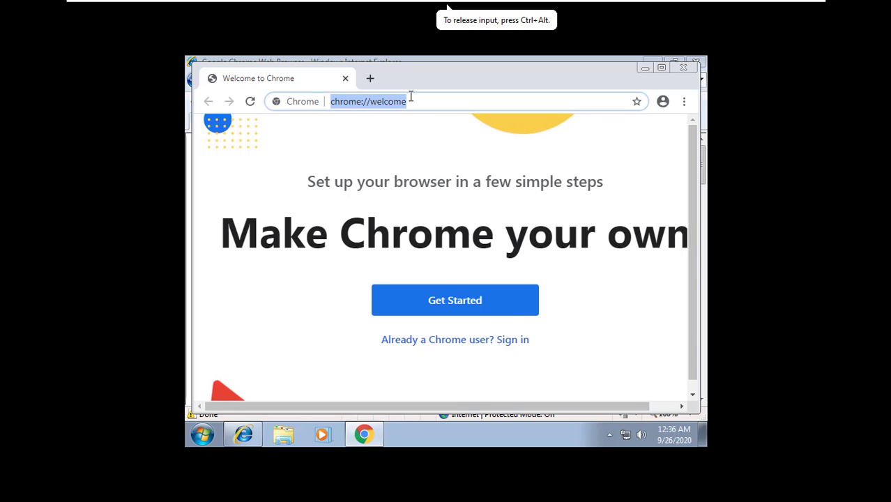
{"action": "left_click", "coordinate": [281, 437]}
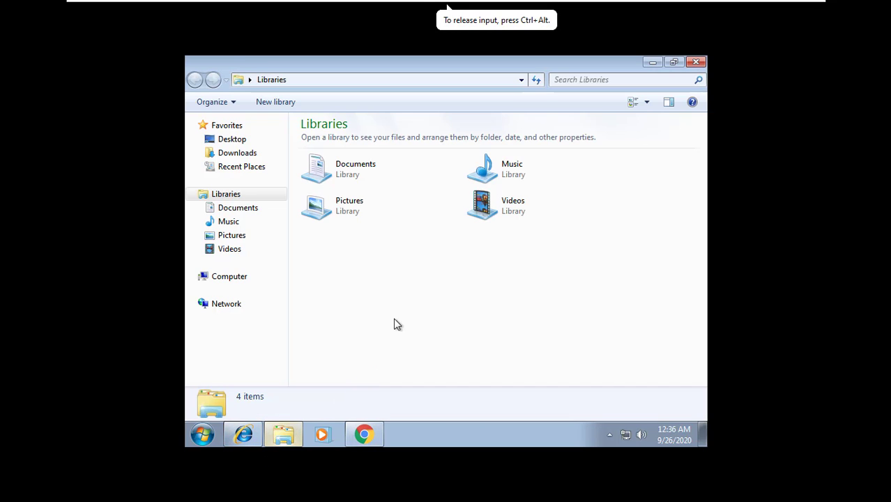
{"action": "left_click", "coordinate": [241, 278]}
- Browse the DVD Drive (D:), run its setup, then return to Computer
{"action": "left_click", "coordinate": [528, 202]}
{"action": "double_click", "coordinate": [528, 202]}
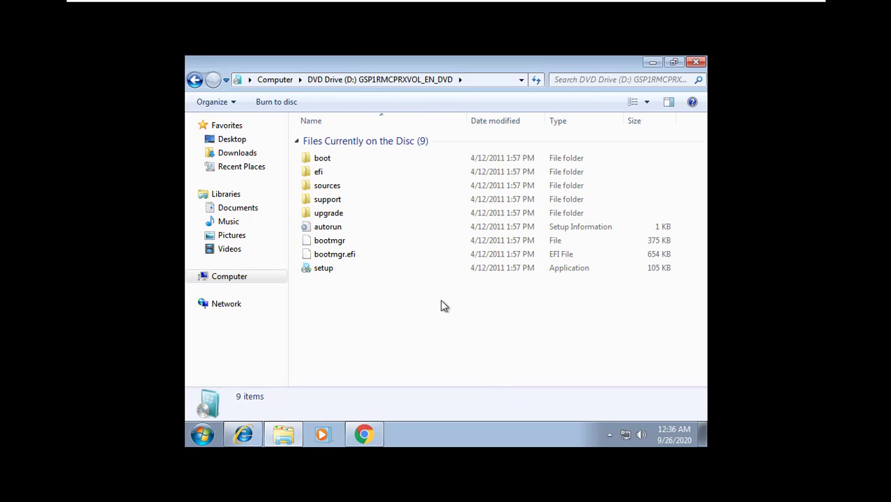
{"action": "double_click", "coordinate": [343, 270]}
{"action": "left_click", "coordinate": [249, 277]}
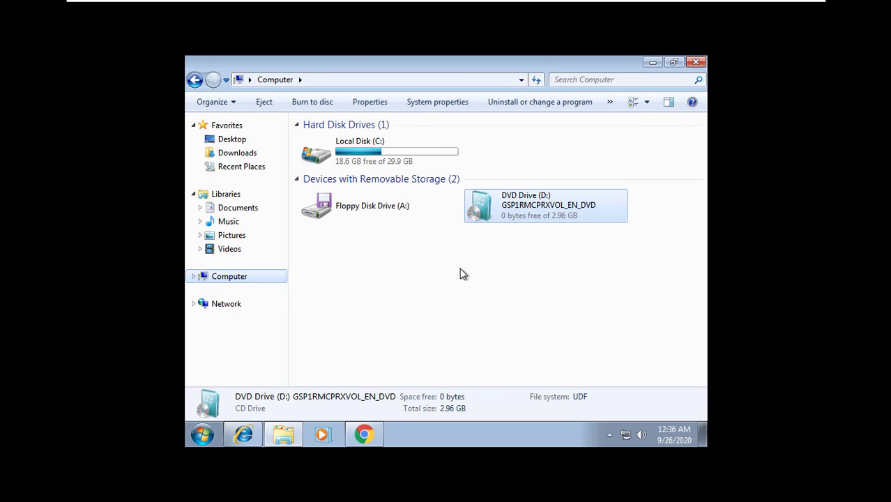
- Open the guest's Start menu and dismiss it without restarting
{"action": "left_click", "coordinate": [202, 436]}
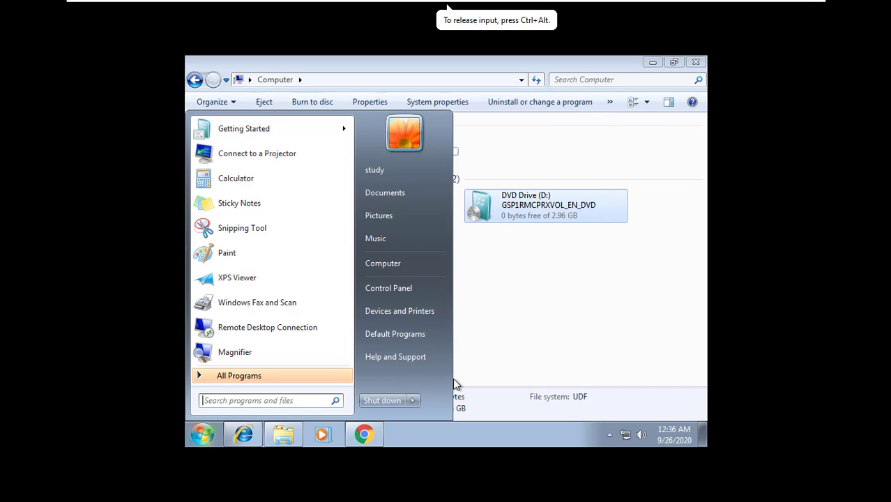
{"action": "mouse_move", "coordinate": [413, 400]}
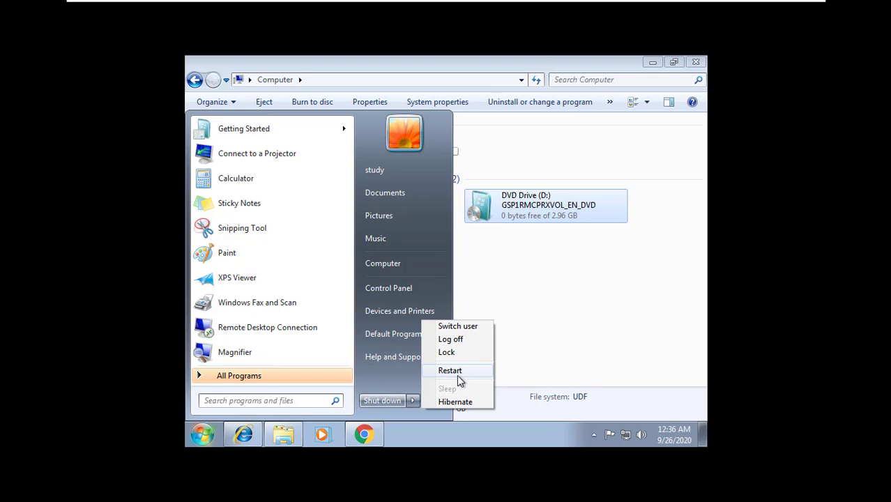
{"action": "left_click", "coordinate": [561, 304]}
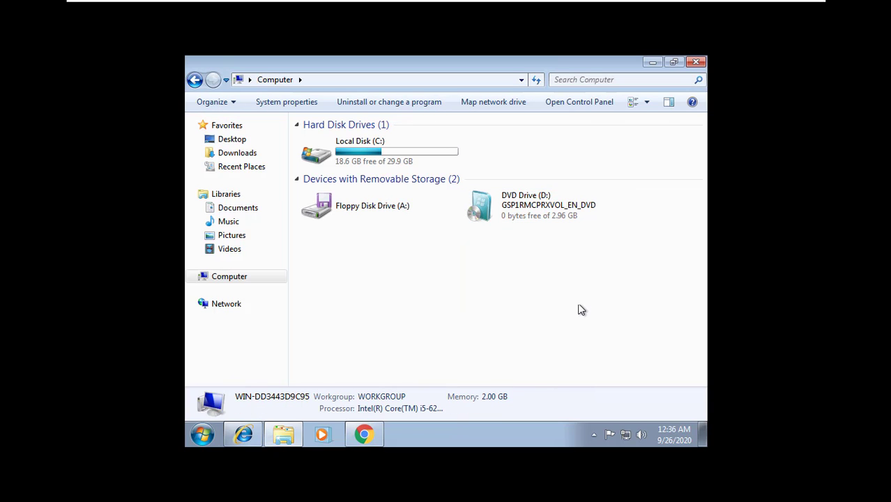
- Close the Computer, Chrome and Internet Explorer windows, then refresh the Windows 7 desktop
{"action": "left_click", "coordinate": [202, 434]}
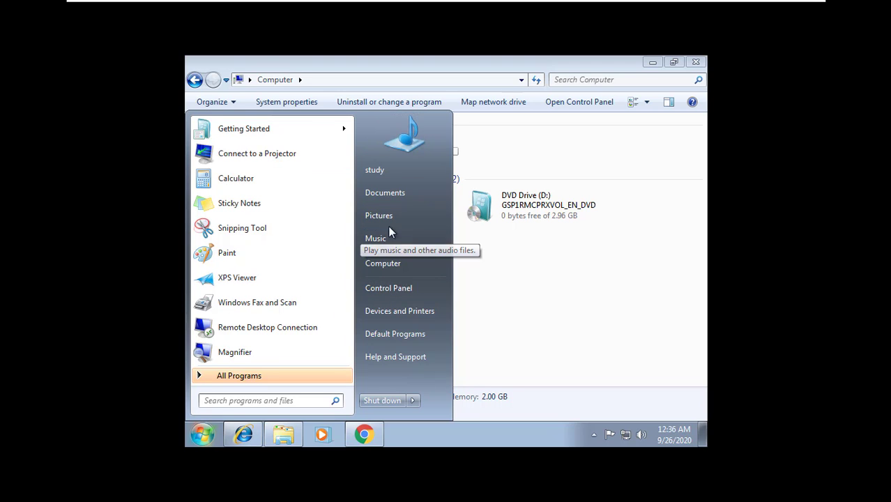
{"action": "left_click", "coordinate": [580, 305]}
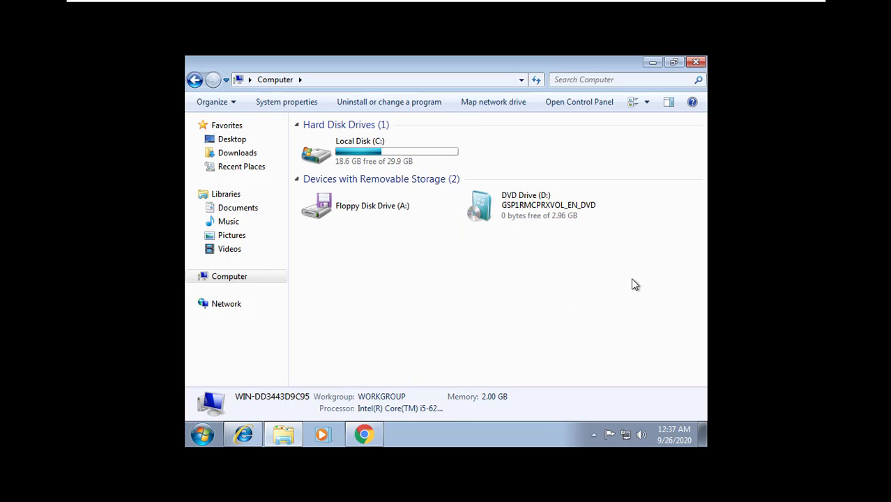
{"action": "left_click", "coordinate": [702, 63]}
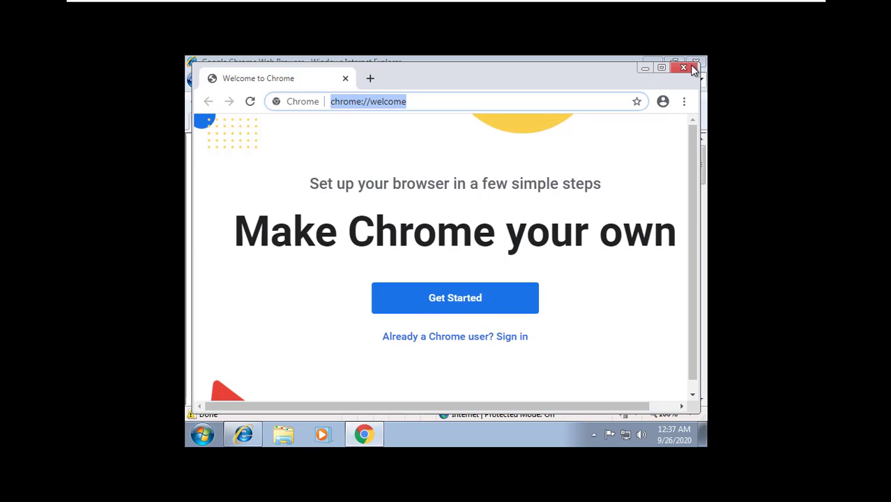
{"action": "left_click", "coordinate": [684, 67]}
{"action": "left_click", "coordinate": [696, 61]}
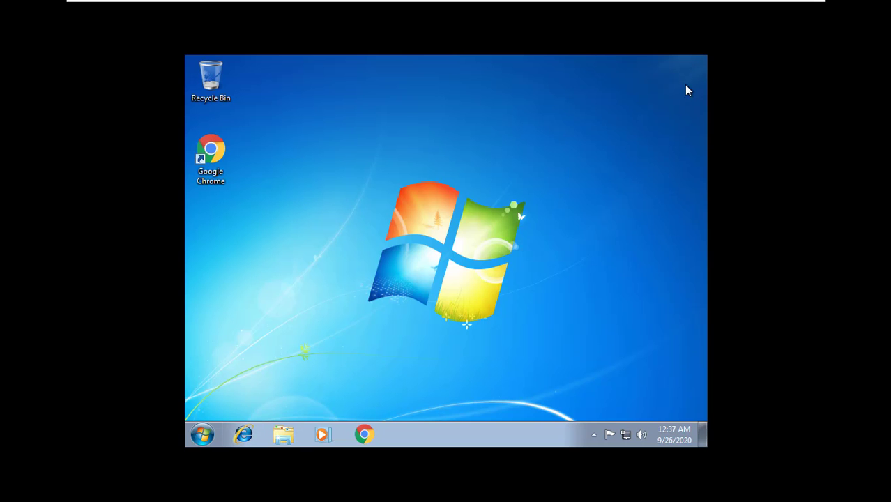
{"action": "right_click", "coordinate": [472, 196]}
{"action": "left_click", "coordinate": [504, 236]}
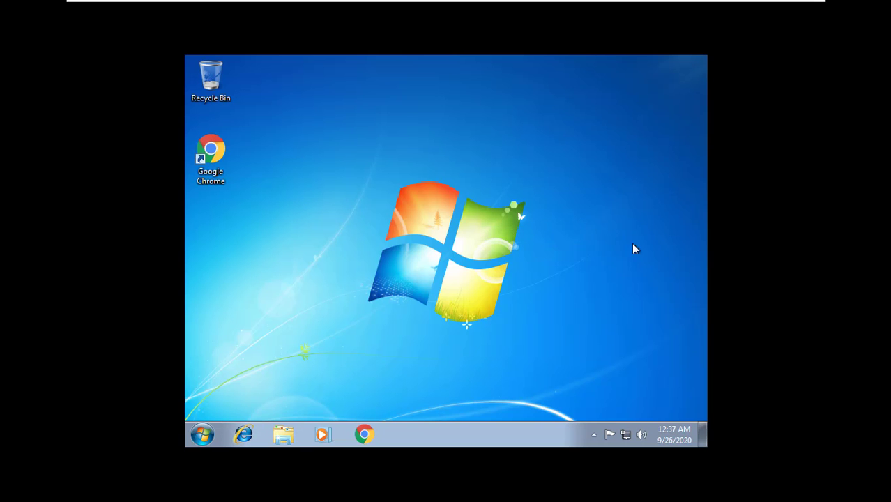